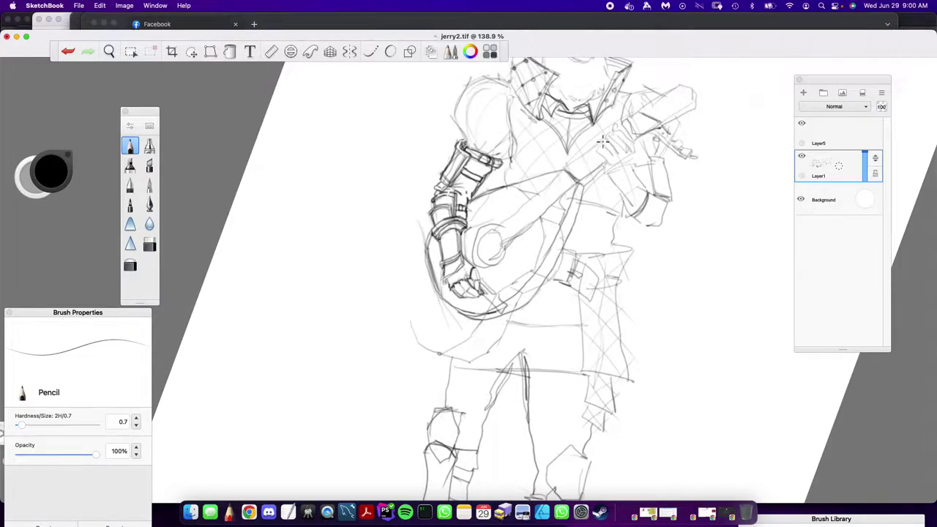
# Draw straight pencil lines along both edges of the lute's neck, from the body joint up past the fretting hand
pyautogui.click(410, 51)
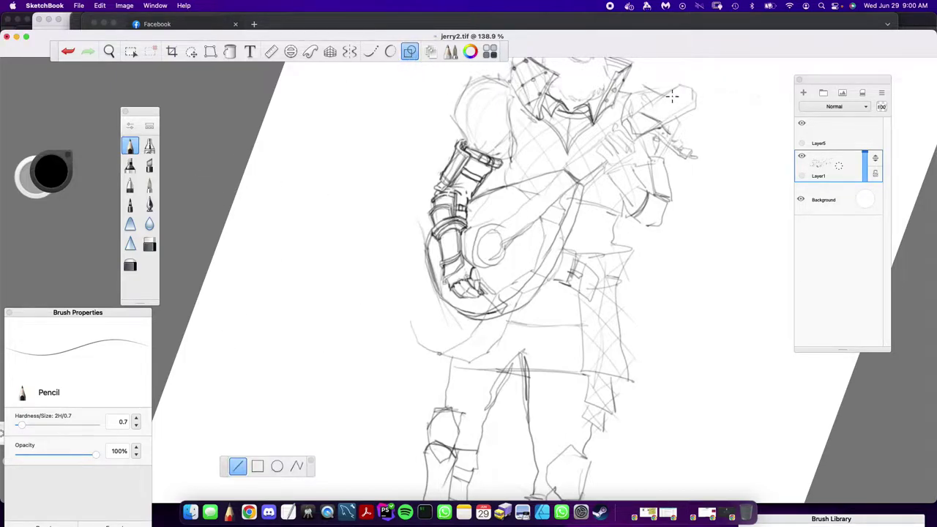
pyautogui.moveTo(643, 113); pyautogui.dragTo(642, 113)
pyautogui.moveTo(581, 183); pyautogui.dragTo(656, 130)
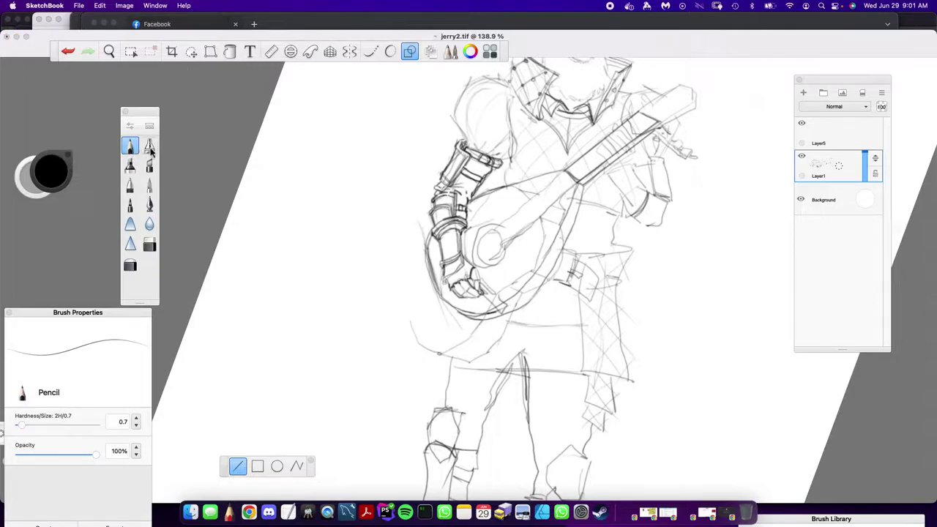
pyautogui.click(408, 57)
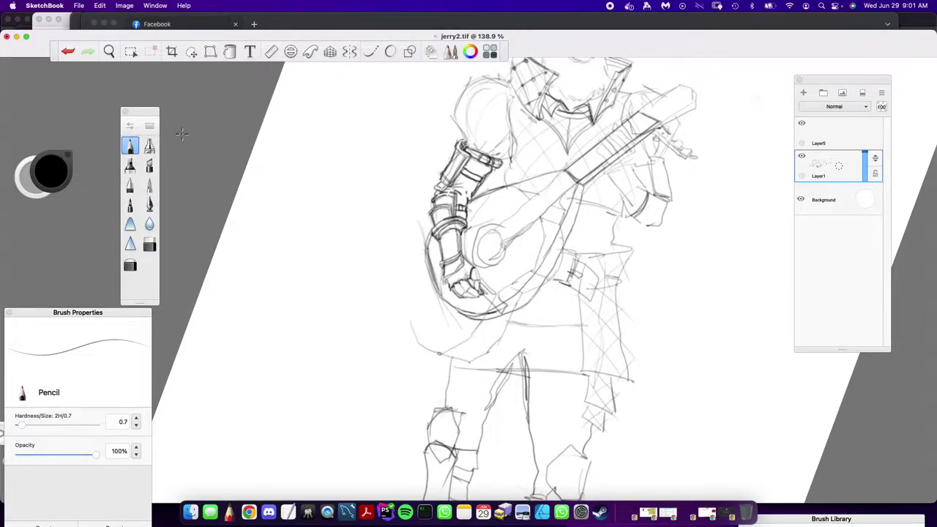
# Lasso and delete the rough neck construction lines that run across the inside of the lute body
pyautogui.click(109, 51)
pyautogui.moveTo(557, 167); pyautogui.dragTo(634, 157)
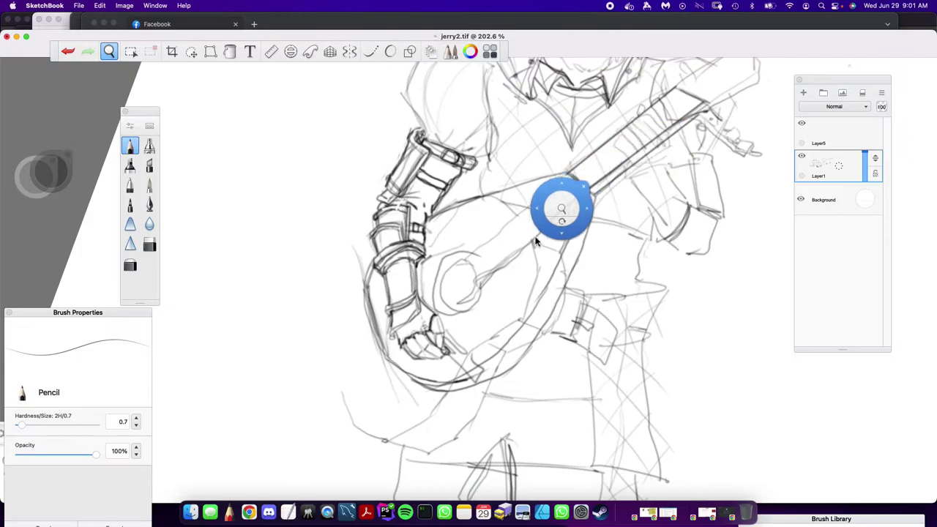
pyautogui.click(131, 51)
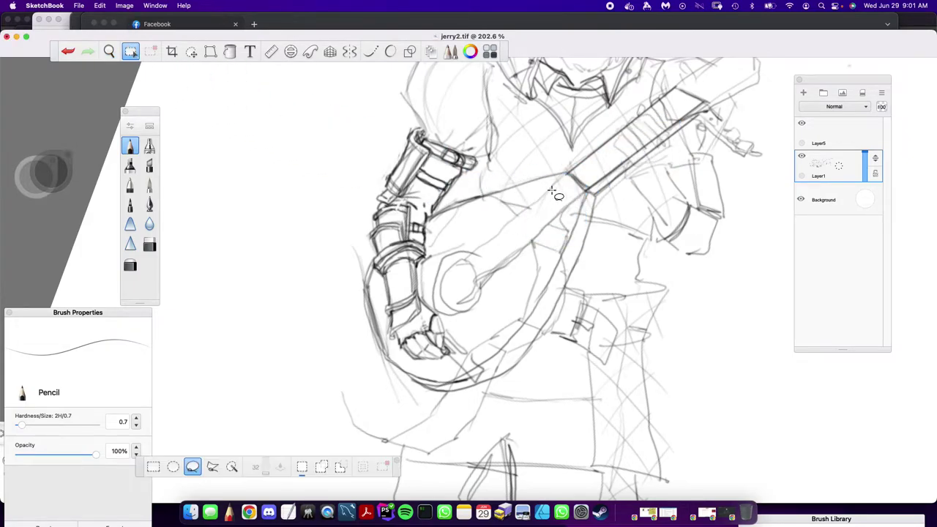
pyautogui.moveTo(564, 178)
pyautogui.mouseDown()
pyautogui.moveTo(448, 222)
pyautogui.moveTo(441, 237)
pyautogui.moveTo(479, 273)
pyautogui.moveTo(514, 333)
pyautogui.moveTo(585, 199)
pyautogui.mouseUp()
pyautogui.press('Delete')
pyautogui.click(477, 230)
# Draw a clean circle over the rough sound hole of the lute on Layer5
pyautogui.click(408, 51)
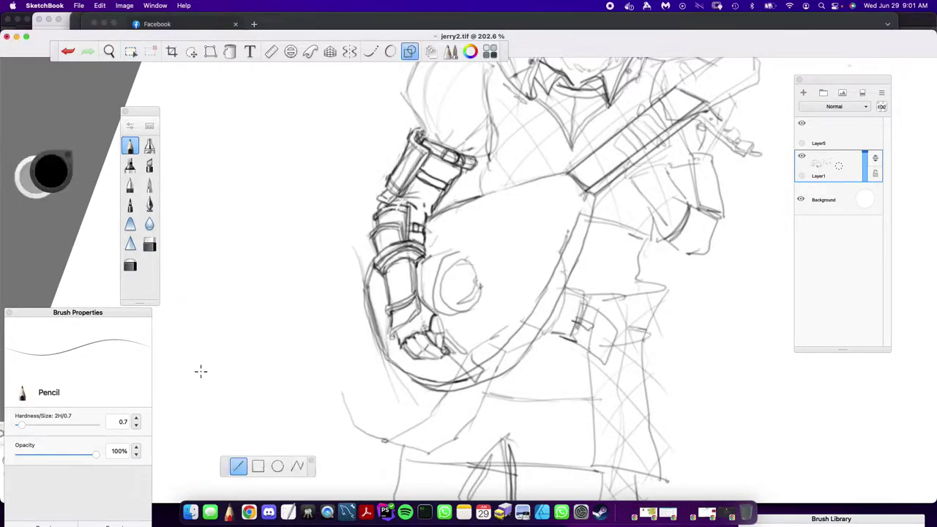
pyautogui.click(278, 467)
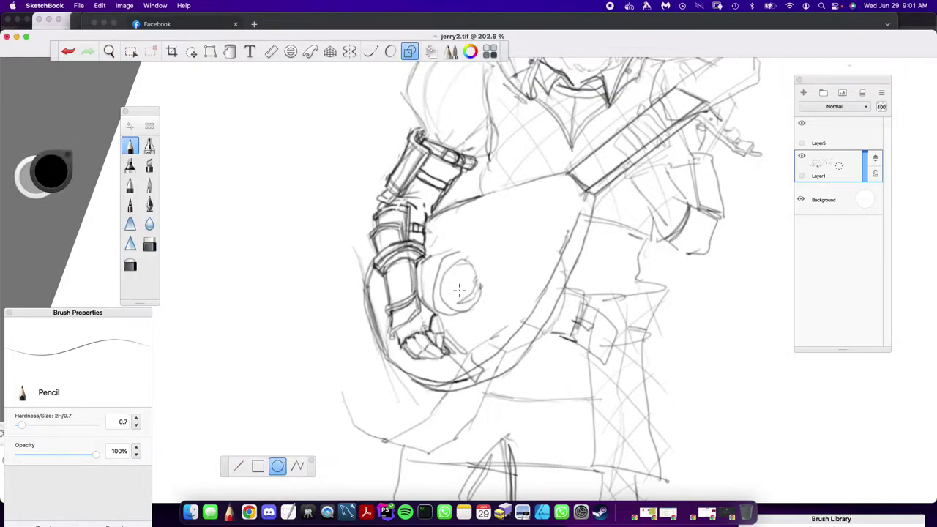
pyautogui.moveTo(486, 283); pyautogui.dragTo(483, 285)
pyautogui.press('super+z')
pyautogui.click(834, 139)
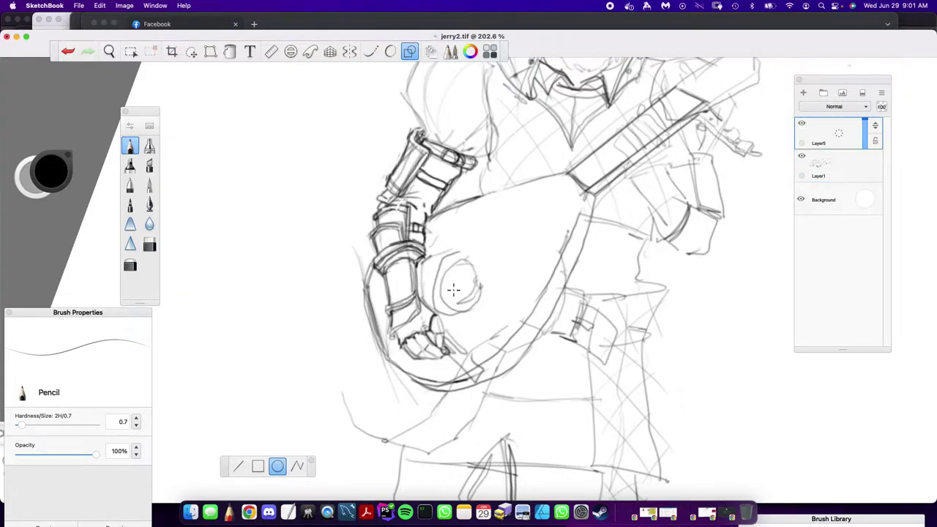
pyautogui.moveTo(455, 290); pyautogui.dragTo(479, 272)
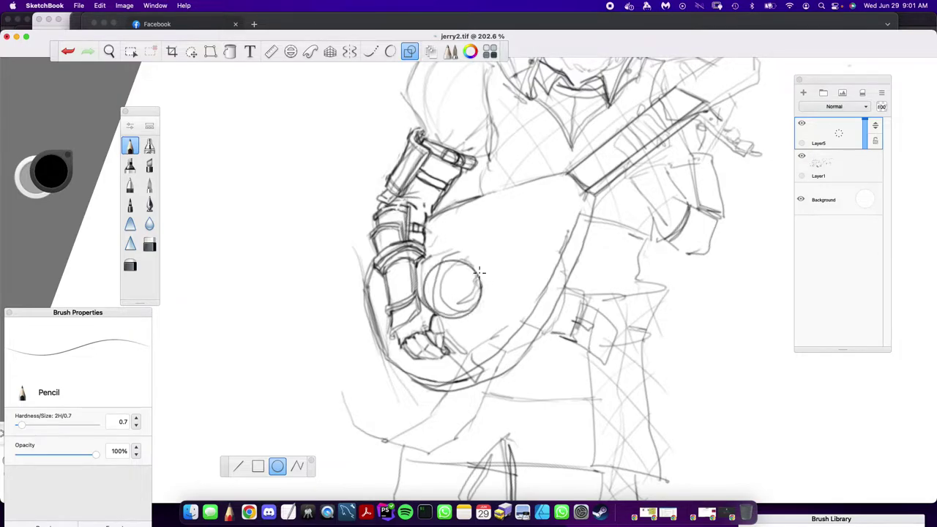
# Distort the sound-hole circle slightly and move it up to fit the rough sketch beneath it
pyautogui.click(210, 51)
pyautogui.moveTo(433, 251); pyautogui.dragTo(443, 256)
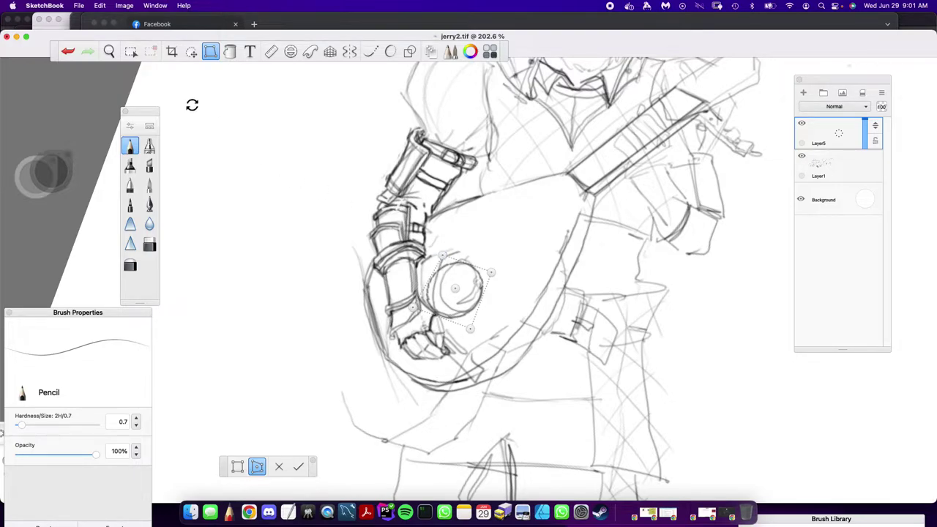
pyautogui.click(192, 53)
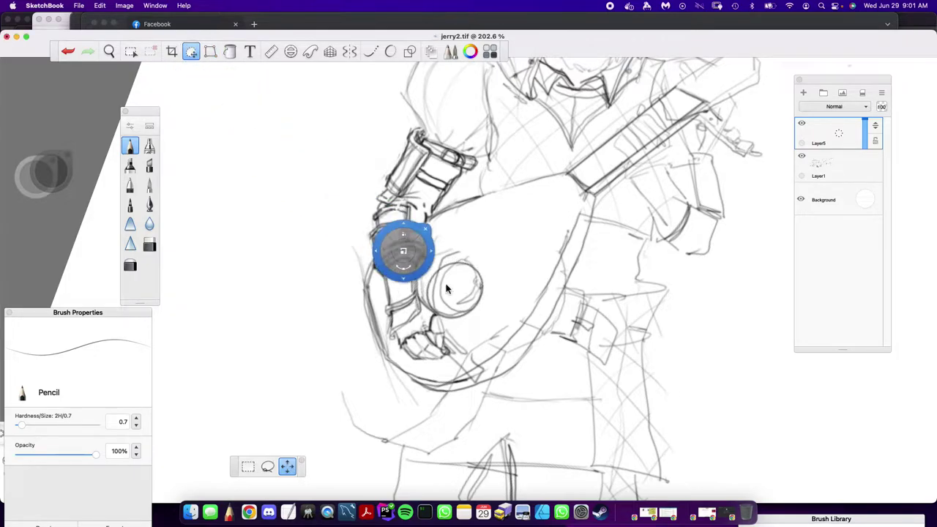
pyautogui.moveTo(491, 329); pyautogui.dragTo(492, 323)
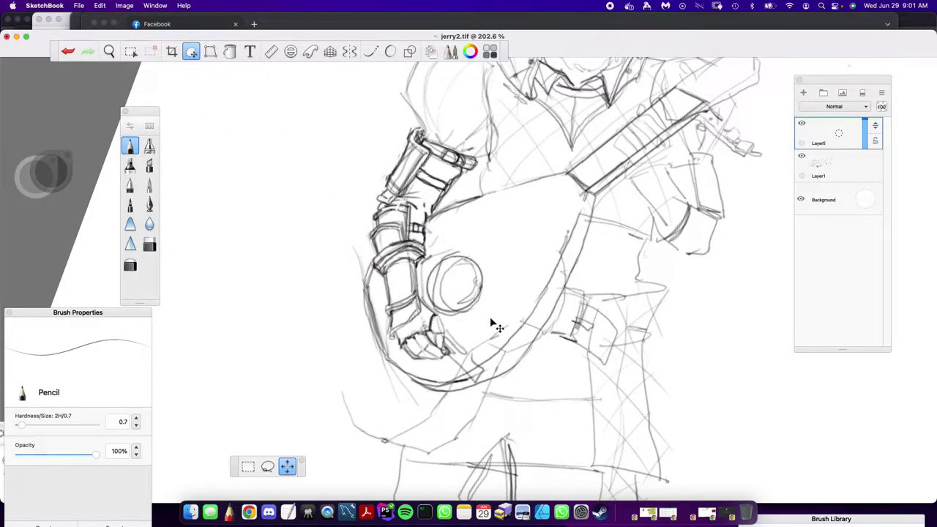
pyautogui.press('Escape')
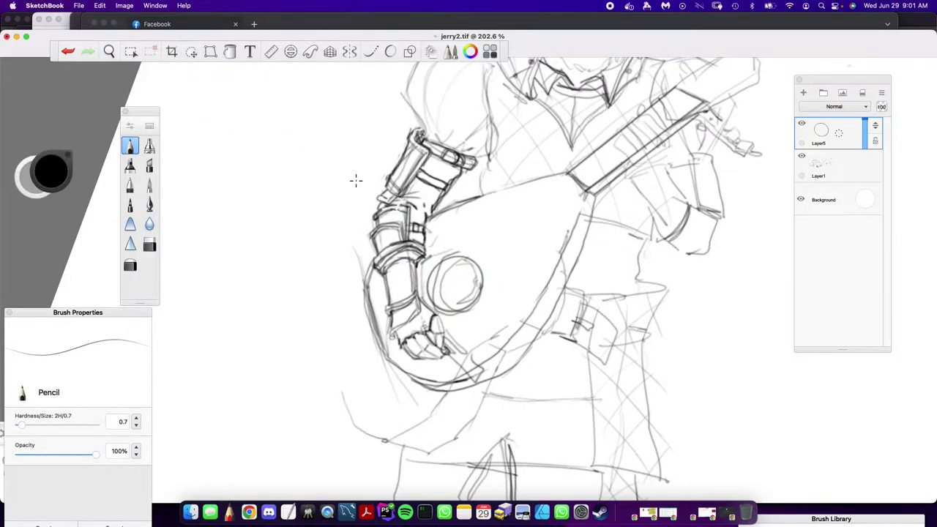
# Delete the rough sound-hole lines inside and around the clean circle on Layer1
pyautogui.click(132, 51)
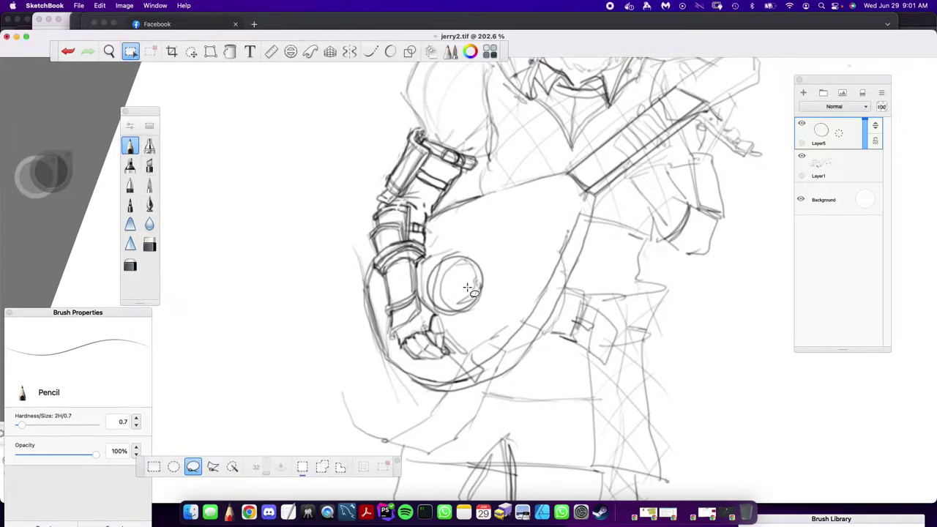
pyautogui.moveTo(472, 267)
pyautogui.mouseDown()
pyautogui.moveTo(443, 262)
pyautogui.moveTo(433, 276)
pyautogui.moveTo(441, 308)
pyautogui.moveTo(463, 311)
pyautogui.moveTo(476, 298)
pyautogui.moveTo(477, 256)
pyautogui.mouseUp()
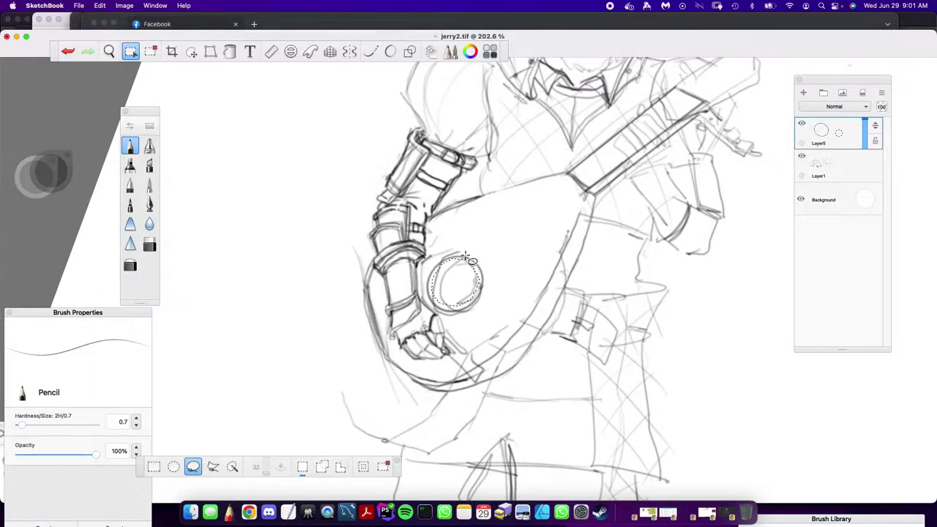
pyautogui.click(803, 162)
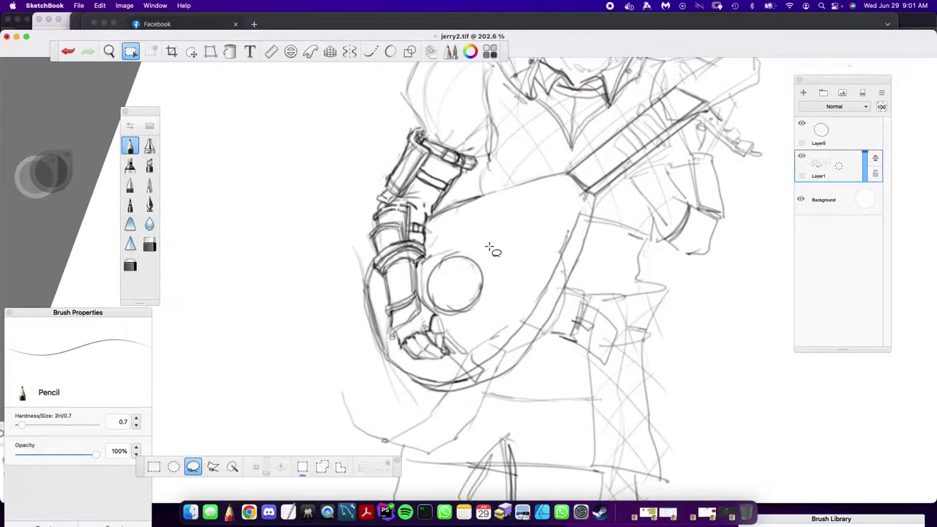
pyautogui.moveTo(442, 246)
pyautogui.mouseDown()
pyautogui.moveTo(423, 268)
pyautogui.moveTo(422, 284)
pyautogui.moveTo(445, 315)
pyautogui.moveTo(485, 317)
pyautogui.moveTo(516, 289)
pyautogui.mouseUp()
pyautogui.press('Delete')
pyautogui.click(519, 244)
# Lasso and delete the stray sketch lines in the lute body beside the forearm, along the far edge and near the base
pyautogui.moveTo(448, 235)
pyautogui.mouseDown()
pyautogui.moveTo(431, 224)
pyautogui.moveTo(438, 258)
pyautogui.moveTo(454, 242)
pyautogui.mouseUp()
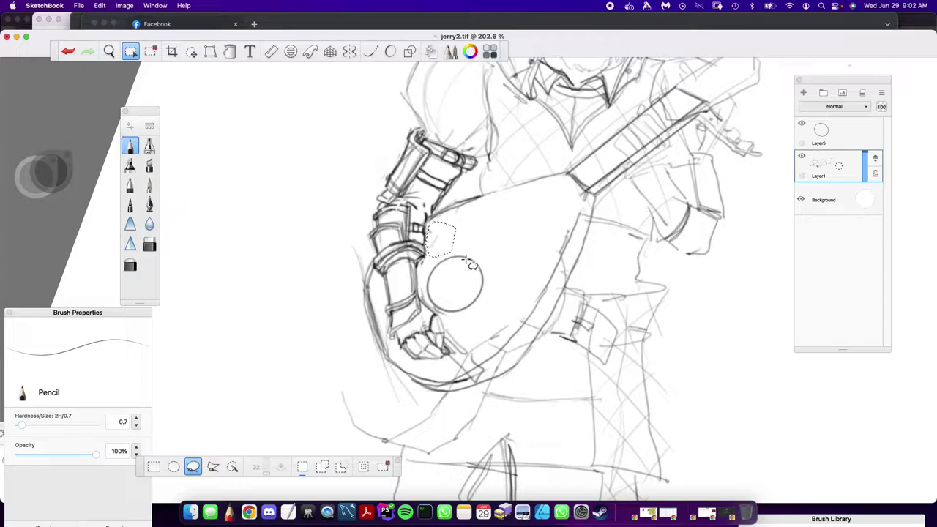
pyautogui.moveTo(587, 213)
pyautogui.mouseDown()
pyautogui.moveTo(528, 324)
pyautogui.moveTo(460, 379)
pyautogui.moveTo(423, 383)
pyautogui.moveTo(467, 383)
pyautogui.moveTo(515, 357)
pyautogui.moveTo(573, 261)
pyautogui.mouseUp()
pyautogui.press('Delete')
pyautogui.press('super+d')
pyautogui.moveTo(520, 312)
pyautogui.mouseDown()
pyautogui.moveTo(476, 356)
pyautogui.moveTo(445, 362)
pyautogui.moveTo(455, 351)
pyautogui.moveTo(449, 333)
pyautogui.moveTo(486, 318)
pyautogui.mouseUp()
pyautogui.press('Delete')
pyautogui.press('super+d')
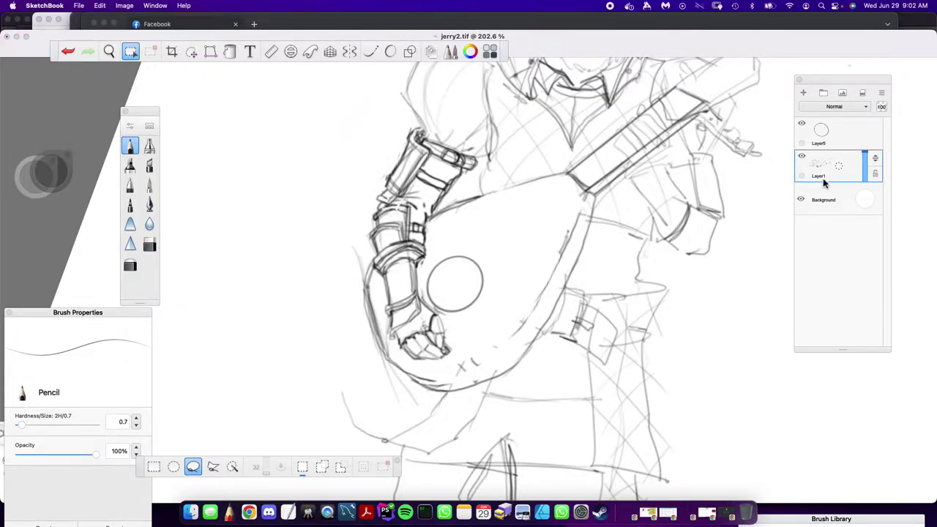
# Merge Layer5 down into Layer1 and return to the Pencil
pyautogui.click(850, 146)
pyautogui.moveTo(840, 135); pyautogui.dragTo(837, 160)
pyautogui.click(130, 147)
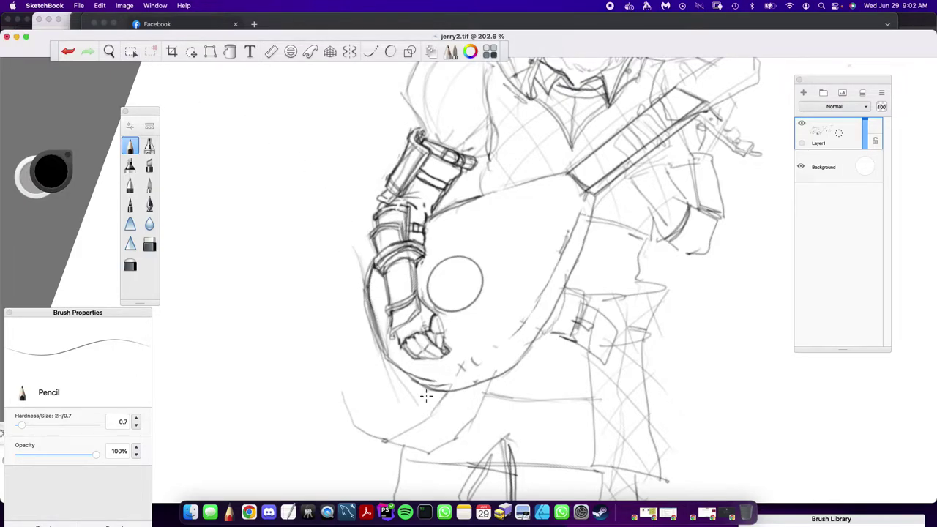
# Draw the outline of the hanging cloth panel below the lute, with two side edges and a slanted hem
pyautogui.click(109, 53)
pyautogui.moveTo(577, 425); pyautogui.dragTo(525, 294)
pyautogui.click(431, 300)
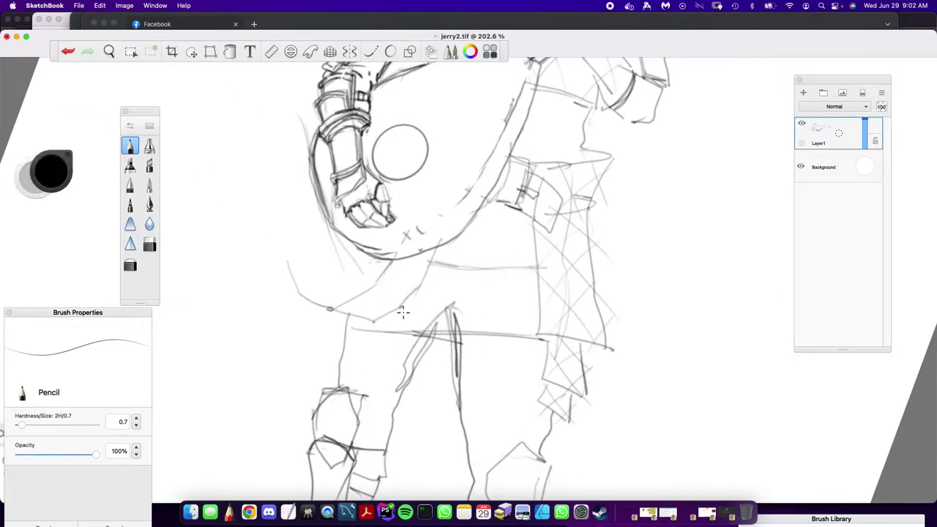
pyautogui.moveTo(343, 322)
pyautogui.mouseDown()
pyautogui.moveTo(382, 312)
pyautogui.moveTo(336, 324)
pyautogui.mouseUp()
pyautogui.moveTo(384, 263); pyautogui.dragTo(377, 317)
pyautogui.moveTo(345, 240)
pyautogui.mouseDown()
pyautogui.moveTo(325, 330)
pyautogui.moveTo(343, 332)
pyautogui.moveTo(324, 328)
pyautogui.moveTo(388, 308)
pyautogui.moveTo(343, 322)
pyautogui.moveTo(373, 314)
pyautogui.mouseUp()
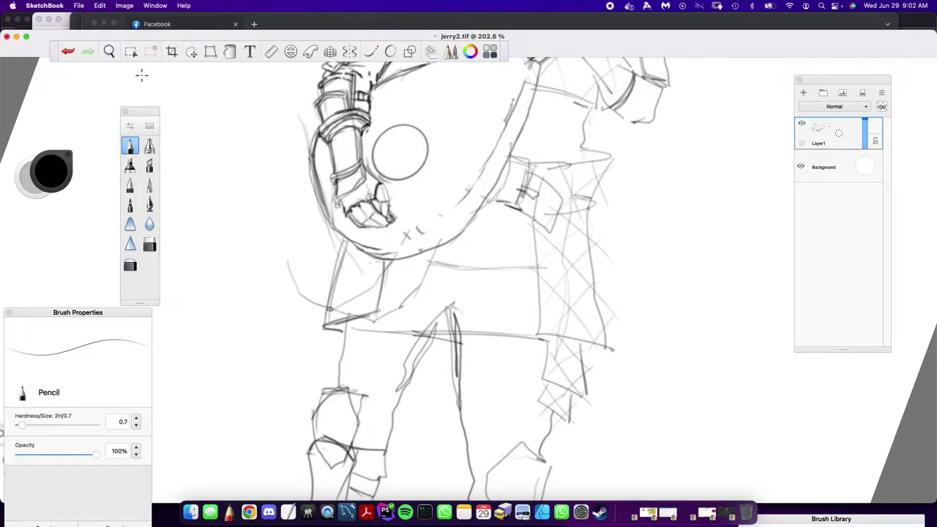
# Outline the quilted side panel at the hip, adding the vertical border strip along its front edge below the belt
pyautogui.click(110, 52)
pyautogui.moveTo(547, 176)
pyautogui.mouseDown()
pyautogui.moveTo(476, 264)
pyautogui.moveTo(423, 244)
pyautogui.moveTo(464, 236)
pyautogui.moveTo(444, 212)
pyautogui.moveTo(477, 221)
pyautogui.mouseUp()
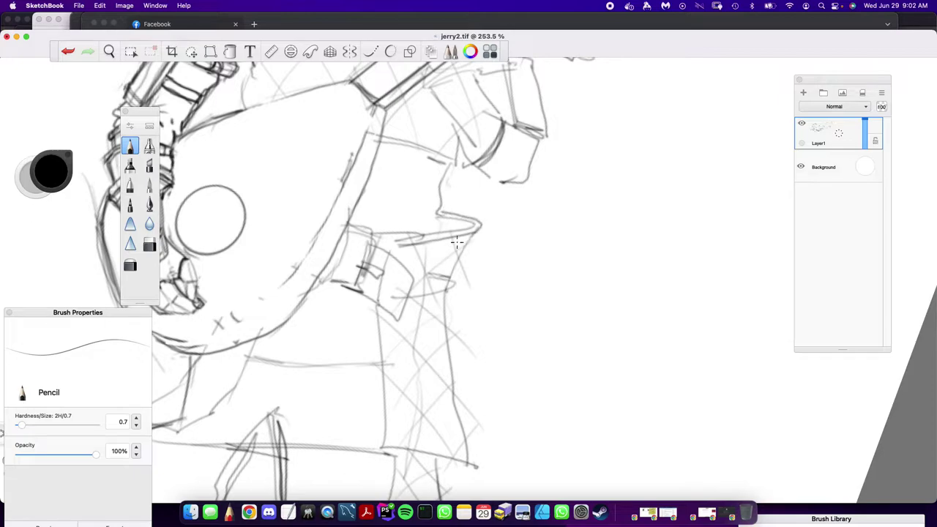
pyautogui.moveTo(395, 240)
pyautogui.mouseDown()
pyautogui.moveTo(384, 262)
pyautogui.moveTo(396, 262)
pyautogui.mouseUp()
pyautogui.moveTo(405, 300)
pyautogui.mouseDown()
pyautogui.moveTo(453, 289)
pyautogui.moveTo(411, 298)
pyautogui.mouseUp()
pyautogui.moveTo(392, 328)
pyautogui.mouseDown()
pyautogui.moveTo(406, 447)
pyautogui.moveTo(393, 441)
pyautogui.mouseUp()
pyautogui.moveTo(378, 325); pyautogui.dragTo(387, 448)
pyautogui.moveTo(375, 324); pyautogui.dragTo(382, 448)
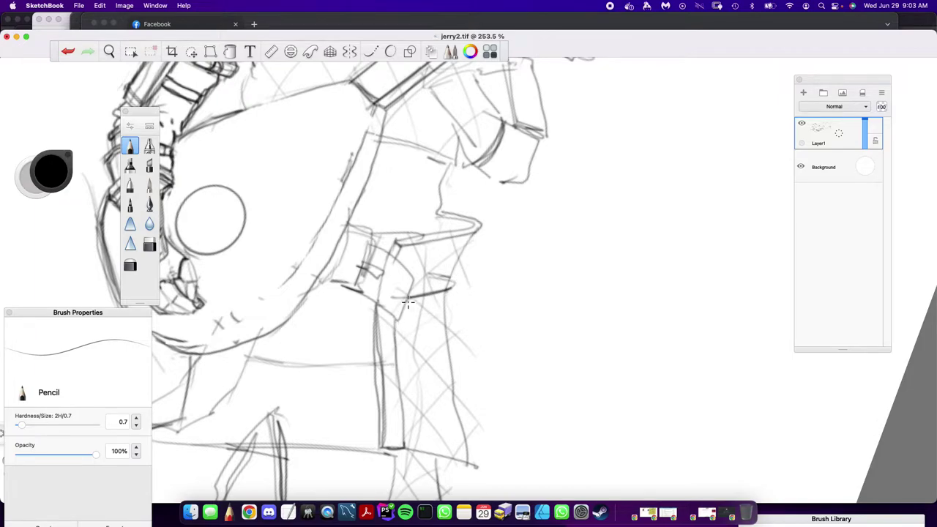
# Darken the belt band on the side panel and add trim bands along its upper edge and bottom hem
pyautogui.moveTo(443, 295); pyautogui.dragTo(454, 291)
pyautogui.moveTo(401, 253); pyautogui.dragTo(476, 238)
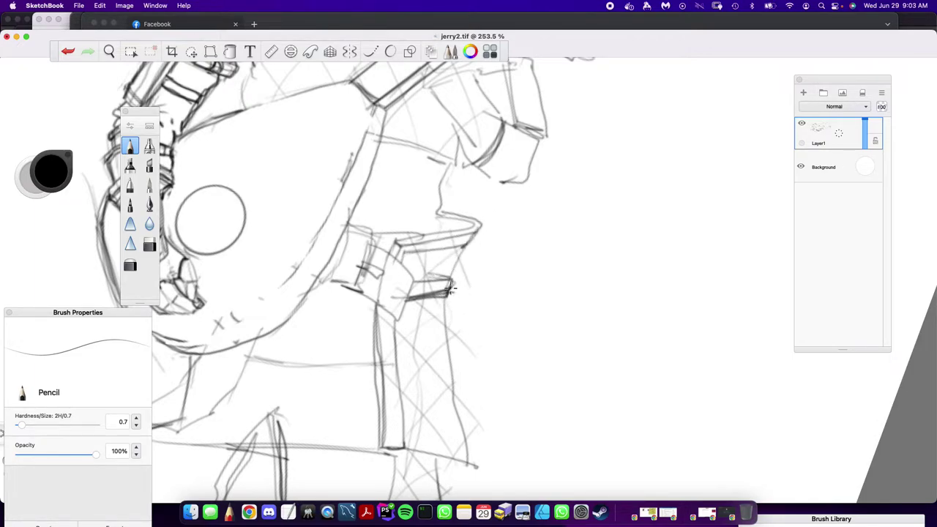
pyautogui.moveTo(409, 286)
pyautogui.mouseDown()
pyautogui.moveTo(449, 286)
pyautogui.moveTo(451, 297)
pyautogui.moveTo(414, 298)
pyautogui.mouseUp()
pyautogui.moveTo(384, 453); pyautogui.dragTo(475, 466)
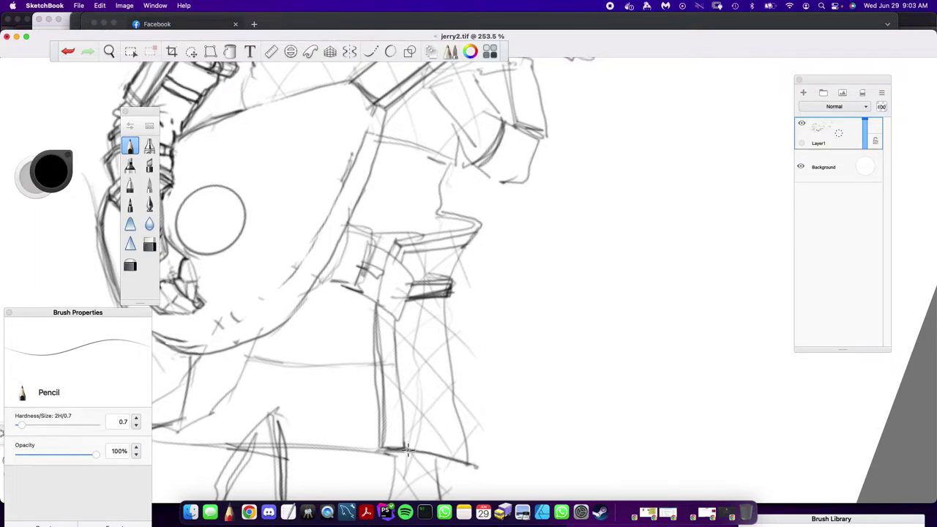
pyautogui.moveTo(403, 435)
pyautogui.mouseDown()
pyautogui.moveTo(445, 445)
pyautogui.moveTo(477, 466)
pyautogui.mouseUp()
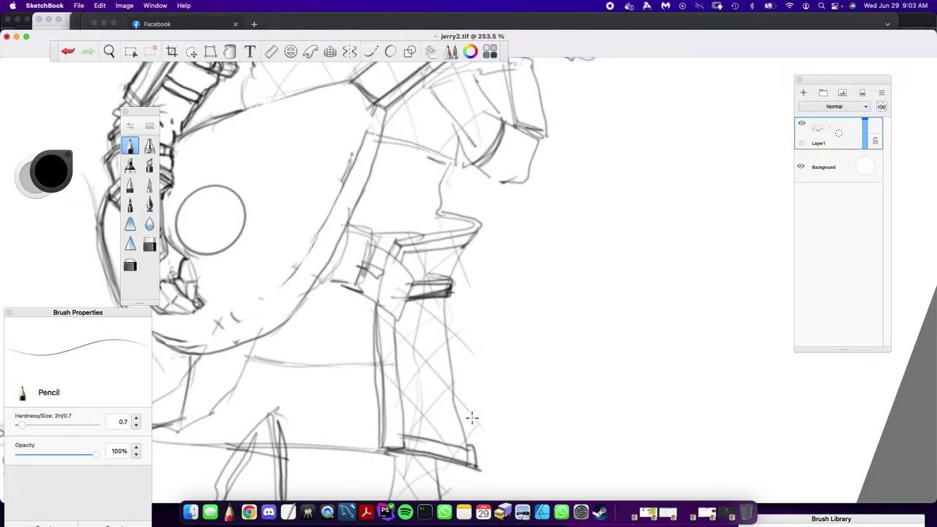
# Lasso and delete the old crosshatching inside and beside the side panel between the belt band and the hem
pyautogui.moveTo(399, 324); pyautogui.dragTo(446, 374)
pyautogui.click(113, 52)
pyautogui.click(442, 280)
pyautogui.press('m')
pyautogui.moveTo(417, 286)
pyautogui.mouseDown()
pyautogui.moveTo(452, 286)
pyautogui.moveTo(422, 302)
pyautogui.moveTo(417, 293)
pyautogui.moveTo(440, 302)
pyautogui.moveTo(458, 440)
pyautogui.moveTo(410, 433)
pyautogui.mouseUp()
pyautogui.press('super+x')
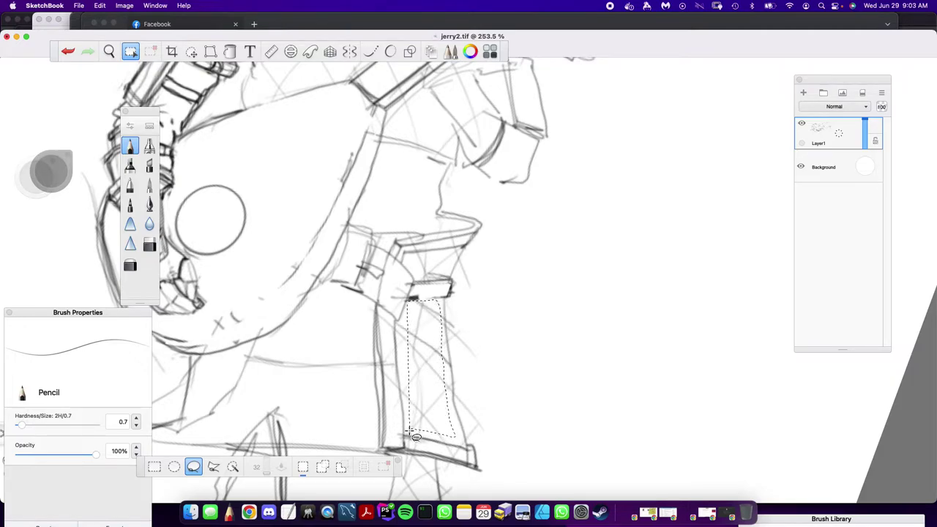
pyautogui.press('Delete')
pyautogui.moveTo(457, 300)
pyautogui.mouseDown()
pyautogui.moveTo(461, 410)
pyautogui.moveTo(473, 435)
pyautogui.moveTo(505, 438)
pyautogui.mouseUp()
pyautogui.click(152, 51)
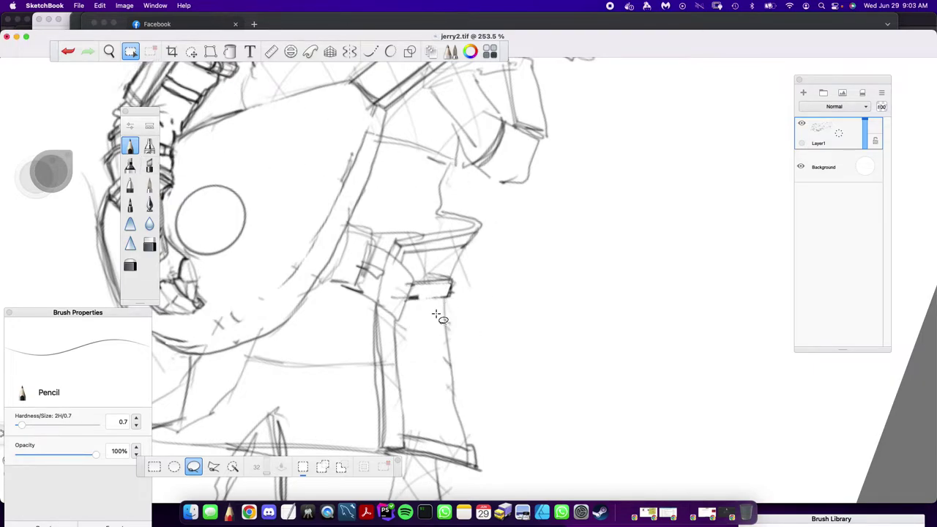
pyautogui.click(132, 53)
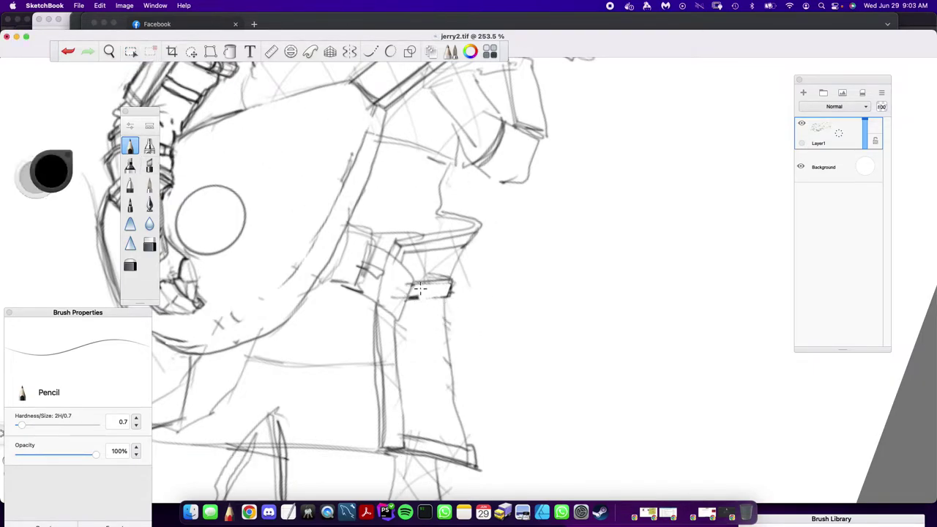
# Redraw the quilting below the belt band as evenly spaced diagonal lines crossing in both directions
pyautogui.moveTo(394, 331); pyautogui.dragTo(445, 298)
pyautogui.moveTo(399, 354); pyautogui.dragTo(445, 332)
pyautogui.moveTo(407, 383); pyautogui.dragTo(451, 356)
pyautogui.moveTo(405, 416); pyautogui.dragTo(460, 389)
pyautogui.moveTo(422, 434); pyautogui.dragTo(466, 415)
pyautogui.moveTo(466, 440); pyautogui.dragTo(473, 448)
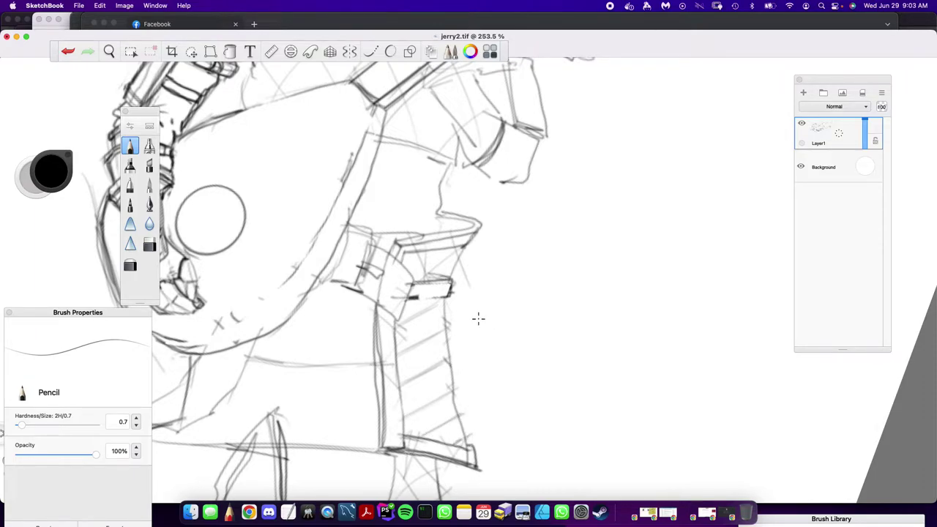
pyautogui.moveTo(424, 302); pyautogui.dragTo(450, 328)
pyautogui.moveTo(396, 308); pyautogui.dragTo(456, 374)
pyautogui.moveTo(389, 332)
pyautogui.mouseDown()
pyautogui.moveTo(439, 394)
pyautogui.moveTo(392, 336)
pyautogui.moveTo(467, 413)
pyautogui.moveTo(456, 417)
pyautogui.moveTo(406, 388)
pyautogui.moveTo(442, 426)
pyautogui.mouseUp()
pyautogui.moveTo(401, 380); pyautogui.dragTo(465, 444)
pyautogui.moveTo(401, 413); pyautogui.dragTo(434, 441)
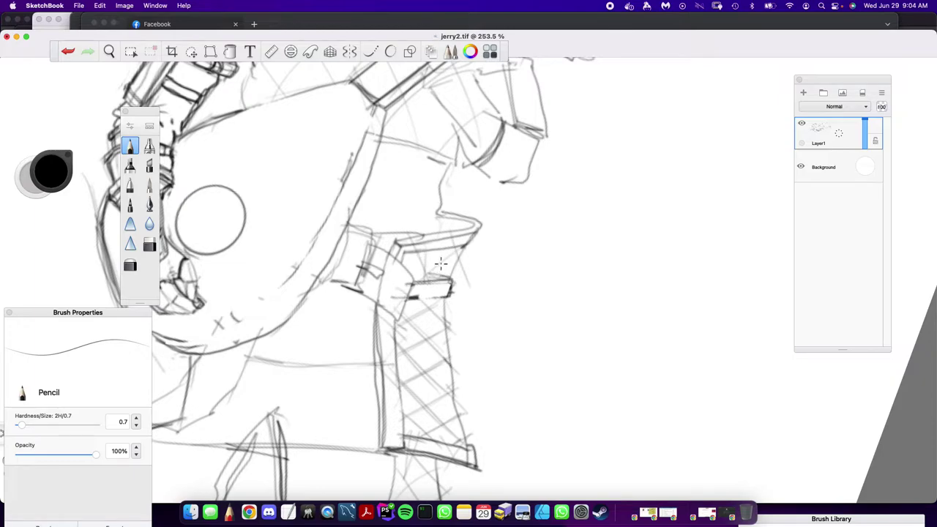
# Add crossing quilt lines to the side panel above the belt band and a short vertical line joining its upper fold
pyautogui.moveTo(414, 250); pyautogui.dragTo(429, 285)
pyautogui.moveTo(452, 246); pyautogui.dragTo(443, 281)
pyautogui.moveTo(454, 249)
pyautogui.mouseDown()
pyautogui.moveTo(423, 266)
pyautogui.moveTo(428, 282)
pyautogui.mouseUp()
pyautogui.moveTo(440, 213); pyautogui.dragTo(442, 236)
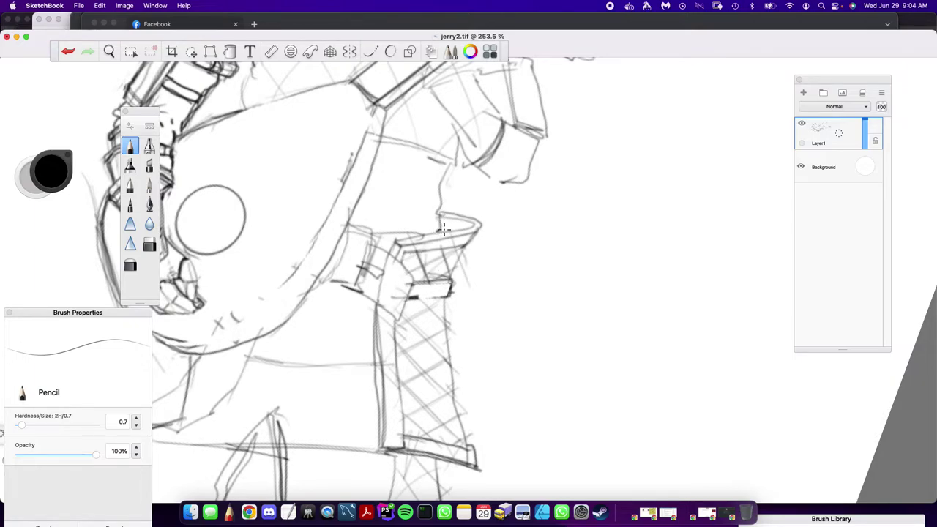
# Erase the doubled inner line of the border strip along the side panel's front edge
pyautogui.click(109, 51)
pyautogui.moveTo(379, 364); pyautogui.dragTo(426, 366)
pyautogui.moveTo(425, 372)
pyautogui.mouseDown()
pyautogui.moveTo(432, 389)
pyautogui.moveTo(393, 193)
pyautogui.moveTo(376, 205)
pyautogui.moveTo(395, 180)
pyautogui.mouseUp()
pyautogui.click(404, 161)
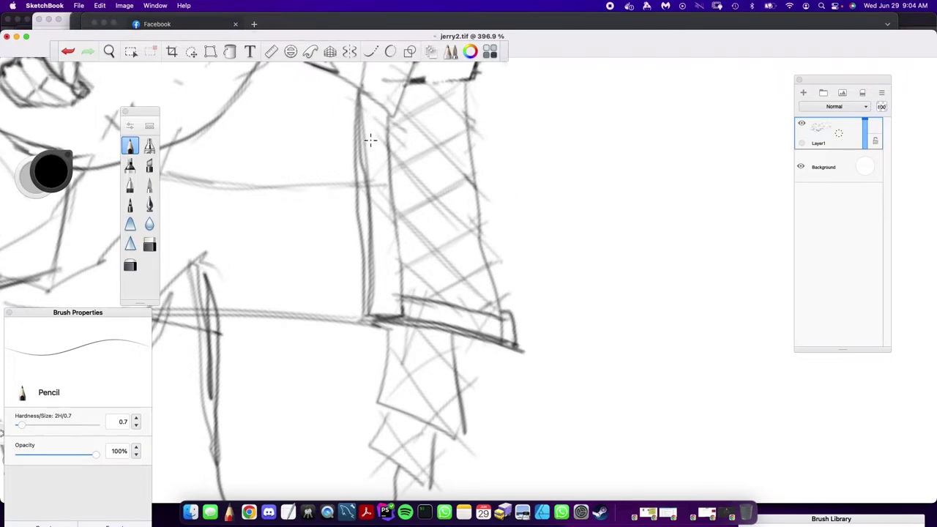
pyautogui.moveTo(367, 155)
pyautogui.mouseDown()
pyautogui.moveTo(377, 246)
pyautogui.moveTo(359, 178)
pyautogui.moveTo(377, 297)
pyautogui.moveTo(375, 167)
pyautogui.mouseUp()
pyautogui.click(370, 112)
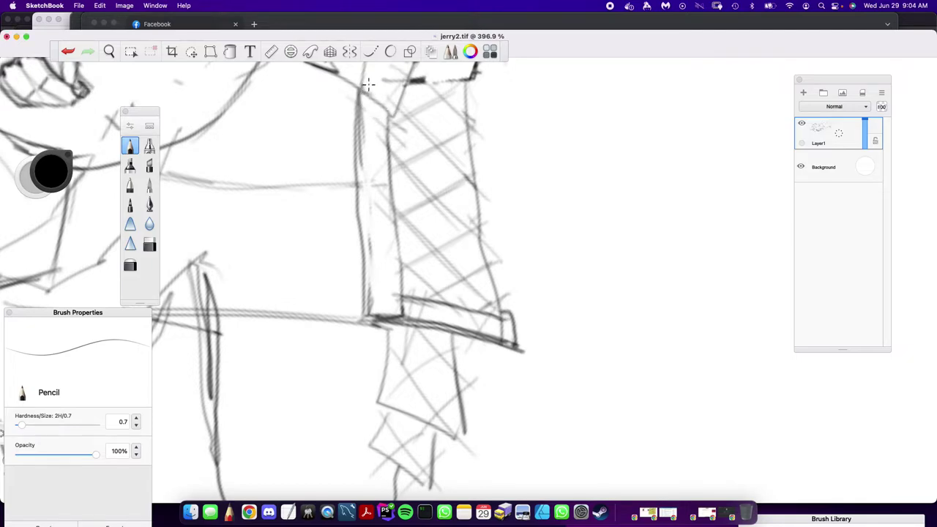
# Redraw the border strip's long edges with darker pencil strokes down to the hem corner
pyautogui.moveTo(366, 72)
pyautogui.mouseDown()
pyautogui.moveTo(362, 89)
pyautogui.moveTo(375, 77)
pyautogui.moveTo(359, 113)
pyautogui.moveTo(372, 325)
pyautogui.mouseUp()
pyautogui.moveTo(369, 104)
pyautogui.mouseDown()
pyautogui.moveTo(358, 99)
pyautogui.moveTo(357, 192)
pyautogui.moveTo(378, 327)
pyautogui.mouseUp()
pyautogui.moveTo(370, 94)
pyautogui.mouseDown()
pyautogui.moveTo(393, 115)
pyautogui.moveTo(368, 137)
pyautogui.moveTo(370, 113)
pyautogui.moveTo(364, 143)
pyautogui.moveTo(393, 116)
pyautogui.moveTo(401, 284)
pyautogui.mouseUp()
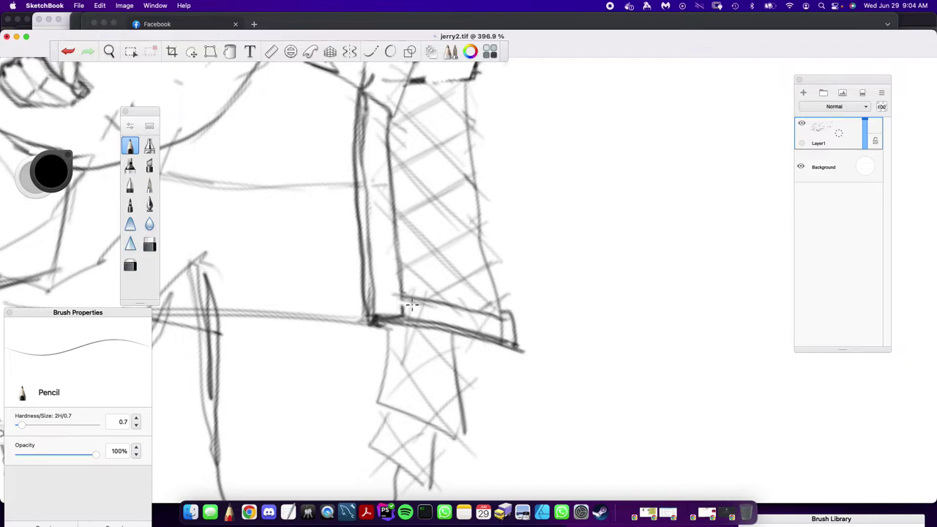
# Darken the hem line and both long edges of the side panel's border strip, and divide the strip with short crosswise lines
pyautogui.moveTo(381, 320); pyautogui.dragTo(509, 344)
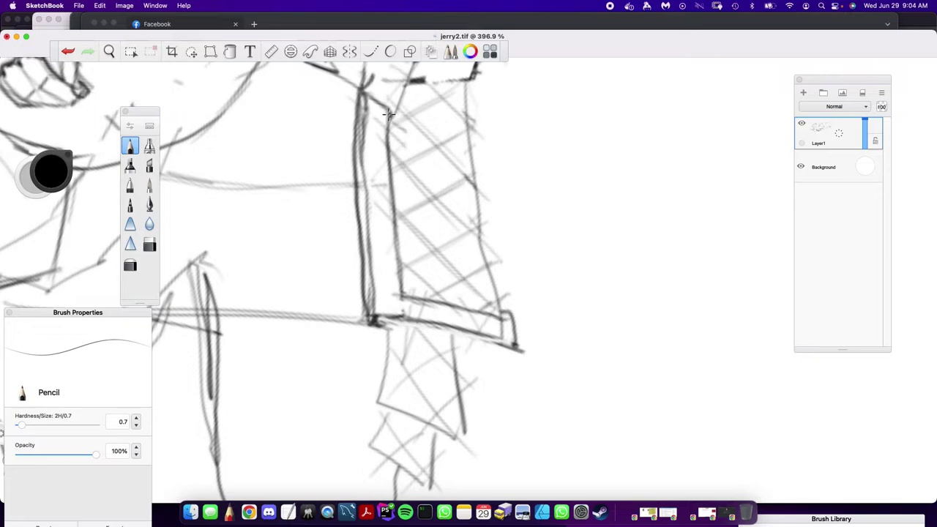
pyautogui.moveTo(368, 114); pyautogui.dragTo(370, 305)
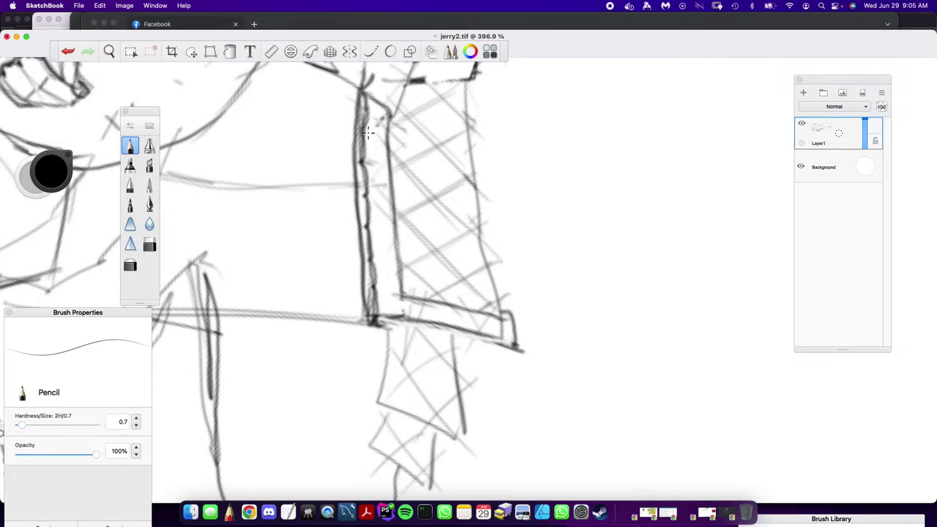
pyautogui.moveTo(366, 227); pyautogui.dragTo(391, 227)
pyautogui.moveTo(366, 258); pyautogui.dragTo(392, 256)
pyautogui.moveTo(396, 196); pyautogui.dragTo(401, 292)
pyautogui.moveTo(389, 171)
pyautogui.mouseDown()
pyautogui.moveTo(395, 140)
pyautogui.moveTo(388, 155)
pyautogui.moveTo(379, 139)
pyautogui.moveTo(388, 168)
pyautogui.mouseUp()
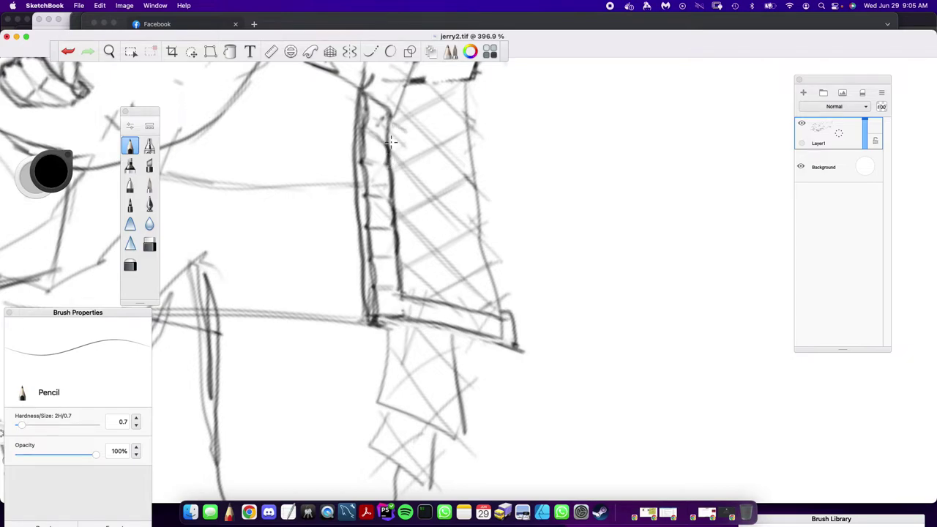
# Add a row of stitch dots along the border strip's inner edge and lightly shade its segments
pyautogui.moveTo(392, 114)
pyautogui.mouseDown()
pyautogui.moveTo(370, 103)
pyautogui.moveTo(360, 156)
pyautogui.moveTo(384, 113)
pyautogui.moveTo(382, 150)
pyautogui.mouseUp()
pyautogui.click(385, 173)
pyautogui.click(388, 186)
pyautogui.moveTo(388, 206); pyautogui.dragTo(398, 283)
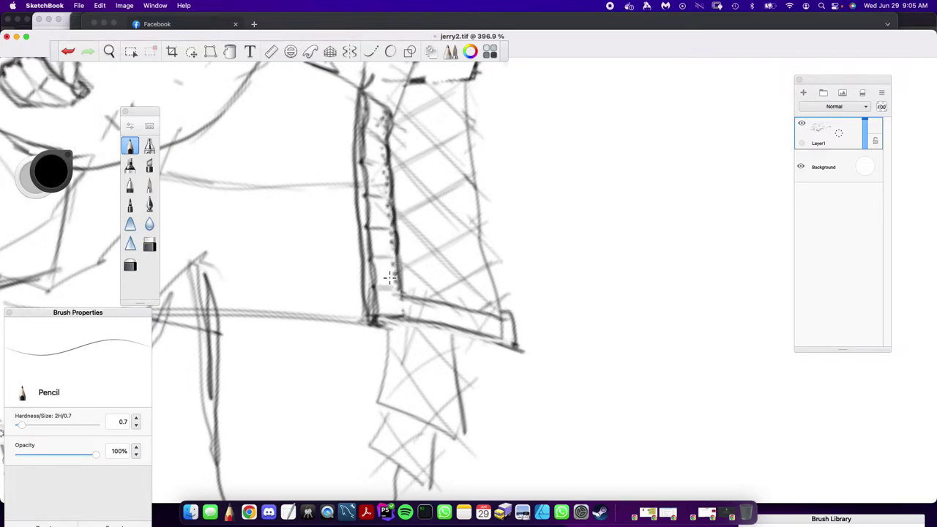
pyautogui.moveTo(374, 110); pyautogui.dragTo(368, 144)
pyautogui.moveTo(375, 162); pyautogui.dragTo(389, 160)
pyautogui.moveTo(374, 196)
pyautogui.mouseDown()
pyautogui.moveTo(376, 224)
pyautogui.moveTo(390, 225)
pyautogui.moveTo(390, 256)
pyautogui.moveTo(378, 259)
pyautogui.moveTo(397, 264)
pyautogui.moveTo(383, 291)
pyautogui.moveTo(398, 285)
pyautogui.moveTo(395, 311)
pyautogui.mouseUp()
# Draw small round studs at the intersections of the quilt lines across the side panel
pyautogui.moveTo(409, 118)
pyautogui.mouseDown()
pyautogui.moveTo(442, 98)
pyautogui.moveTo(473, 131)
pyautogui.moveTo(473, 121)
pyautogui.moveTo(470, 132)
pyautogui.moveTo(402, 163)
pyautogui.mouseUp()
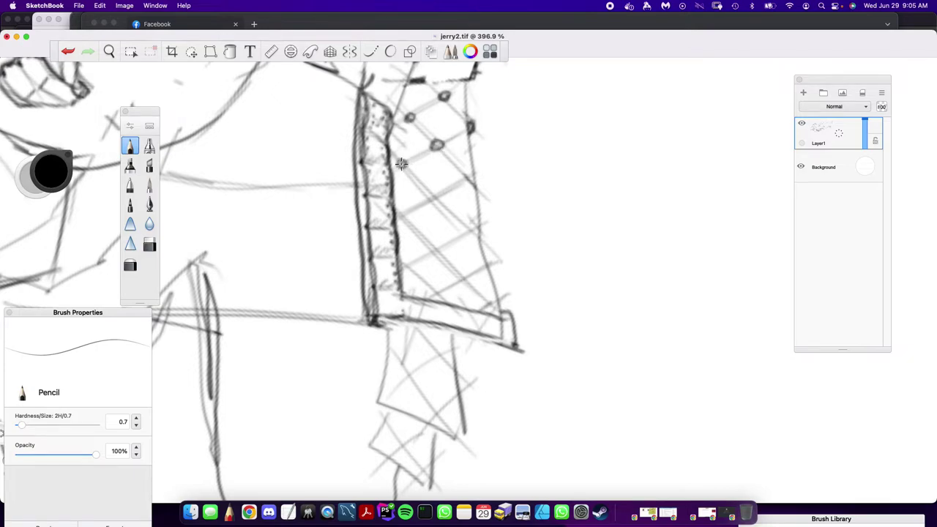
pyautogui.moveTo(438, 199)
pyautogui.mouseDown()
pyautogui.moveTo(429, 201)
pyautogui.moveTo(470, 176)
pyautogui.mouseUp()
pyautogui.moveTo(478, 231); pyautogui.dragTo(473, 224)
pyautogui.moveTo(467, 273); pyautogui.dragTo(460, 278)
pyautogui.moveTo(430, 244); pyautogui.dragTo(432, 249)
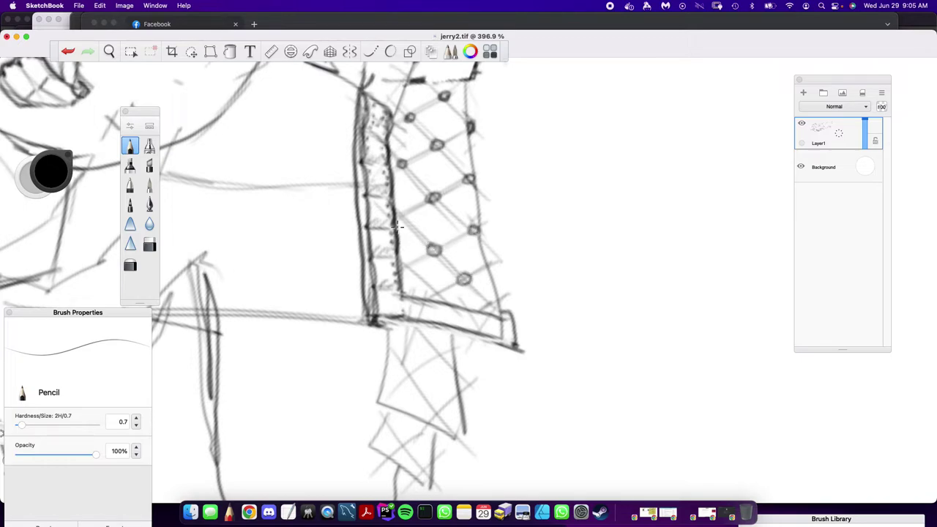
pyautogui.moveTo(397, 213); pyautogui.dragTo(402, 217)
pyautogui.moveTo(407, 268); pyautogui.dragTo(411, 263)
pyautogui.moveTo(438, 296); pyautogui.dragTo(433, 287)
pyautogui.moveTo(495, 302); pyautogui.dragTo(490, 297)
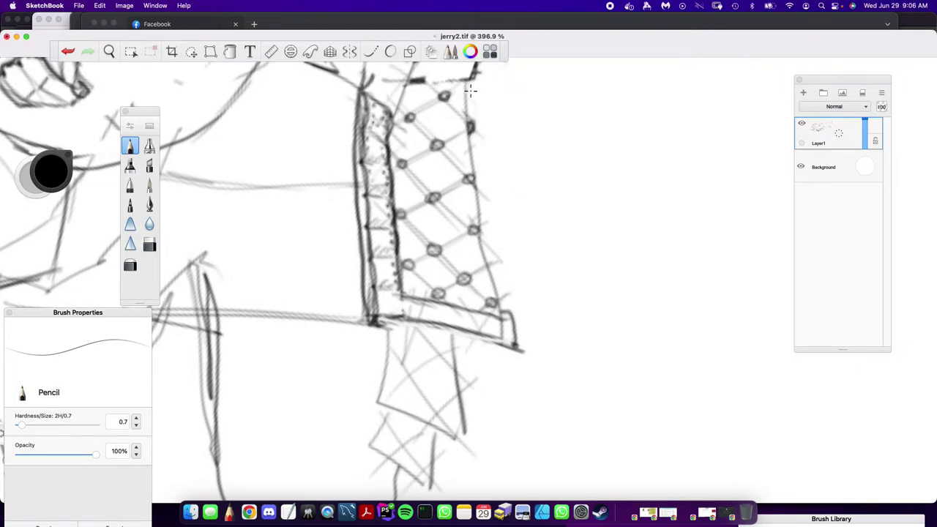
# Darken the side panel's outer edge and hatch shading along the quilt lines around the studs
pyautogui.moveTo(468, 78)
pyautogui.mouseDown()
pyautogui.moveTo(489, 258)
pyautogui.moveTo(476, 275)
pyautogui.moveTo(493, 271)
pyautogui.moveTo(502, 317)
pyautogui.mouseUp()
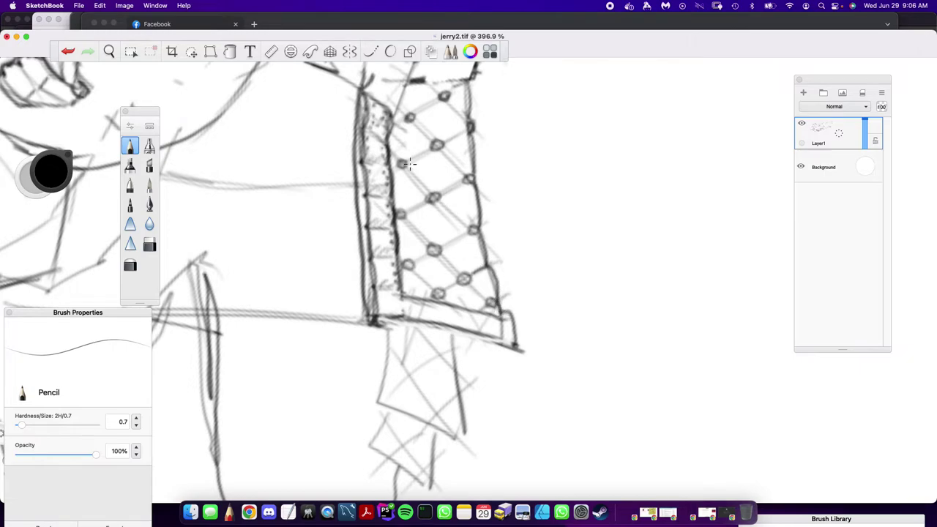
pyautogui.moveTo(432, 192)
pyautogui.mouseDown()
pyautogui.moveTo(431, 200)
pyautogui.moveTo(442, 192)
pyautogui.mouseUp()
pyautogui.moveTo(435, 143)
pyautogui.mouseDown()
pyautogui.moveTo(418, 142)
pyautogui.moveTo(451, 156)
pyautogui.moveTo(437, 143)
pyautogui.moveTo(467, 125)
pyautogui.mouseUp()
pyautogui.moveTo(449, 235)
pyautogui.mouseDown()
pyautogui.moveTo(438, 245)
pyautogui.moveTo(441, 221)
pyautogui.moveTo(442, 243)
pyautogui.moveTo(460, 224)
pyautogui.moveTo(484, 249)
pyautogui.moveTo(455, 240)
pyautogui.moveTo(438, 263)
pyautogui.moveTo(450, 282)
pyautogui.moveTo(428, 293)
pyautogui.mouseUp()
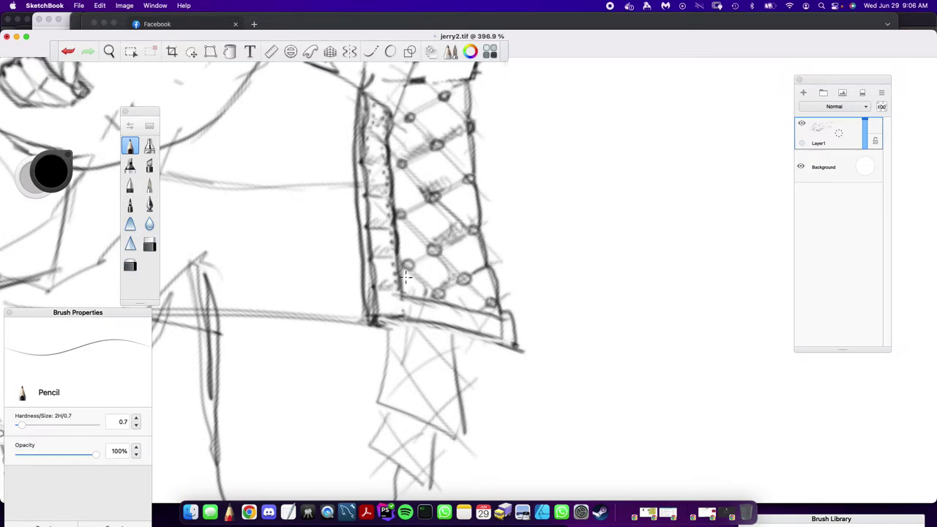
pyautogui.moveTo(417, 249)
pyautogui.mouseDown()
pyautogui.moveTo(407, 262)
pyautogui.moveTo(434, 246)
pyautogui.mouseUp()
pyautogui.moveTo(426, 196)
pyautogui.mouseDown()
pyautogui.moveTo(410, 206)
pyautogui.moveTo(425, 204)
pyautogui.mouseUp()
pyautogui.moveTo(399, 164); pyautogui.dragTo(399, 160)
pyautogui.moveTo(433, 88)
pyautogui.mouseDown()
pyautogui.moveTo(417, 108)
pyautogui.moveTo(445, 95)
pyautogui.mouseUp()
pyautogui.moveTo(492, 258); pyautogui.dragTo(498, 254)
pyautogui.moveTo(480, 197); pyautogui.dragTo(490, 265)
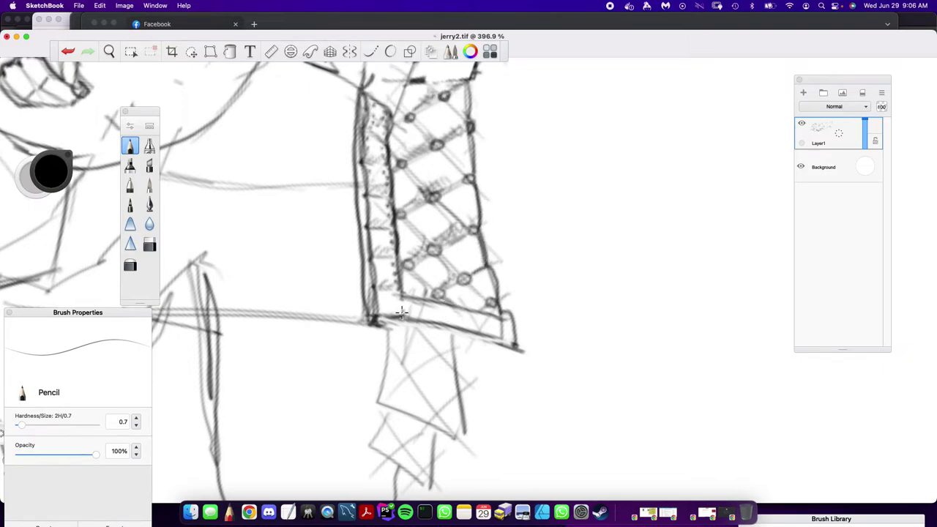
# Redraw the rounded edge of the buckled flap beside the quilted panel as a clean double line
pyautogui.click(106, 50)
pyautogui.moveTo(301, 125); pyautogui.dragTo(331, 347)
pyautogui.moveTo(351, 274); pyautogui.dragTo(396, 247)
pyautogui.moveTo(407, 192); pyautogui.dragTo(430, 272)
pyautogui.moveTo(432, 227)
pyautogui.mouseDown()
pyautogui.moveTo(476, 222)
pyautogui.moveTo(431, 176)
pyautogui.moveTo(503, 306)
pyautogui.moveTo(534, 276)
pyautogui.moveTo(295, 241)
pyautogui.moveTo(320, 202)
pyautogui.moveTo(275, 203)
pyautogui.moveTo(259, 217)
pyautogui.moveTo(287, 203)
pyautogui.moveTo(264, 213)
pyautogui.moveTo(272, 220)
pyautogui.moveTo(260, 216)
pyautogui.moveTo(272, 219)
pyautogui.mouseUp()
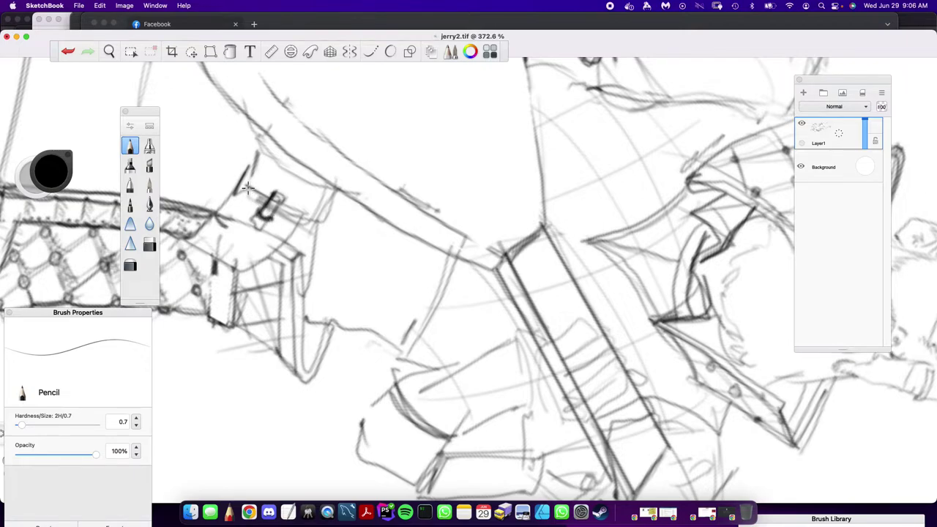
pyautogui.moveTo(239, 191); pyautogui.dragTo(195, 233)
pyautogui.moveTo(235, 270); pyautogui.dragTo(249, 268)
pyautogui.moveTo(193, 242); pyautogui.dragTo(236, 269)
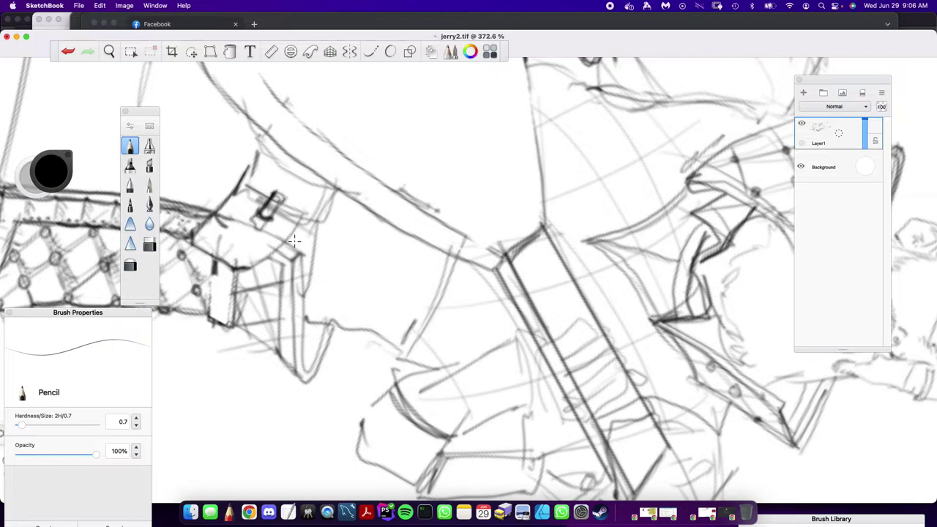
pyautogui.moveTo(294, 238); pyautogui.dragTo(256, 263)
pyautogui.moveTo(192, 247)
pyautogui.mouseDown()
pyautogui.moveTo(237, 276)
pyautogui.moveTo(256, 273)
pyautogui.mouseUp()
pyautogui.moveTo(308, 226); pyautogui.dragTo(260, 272)
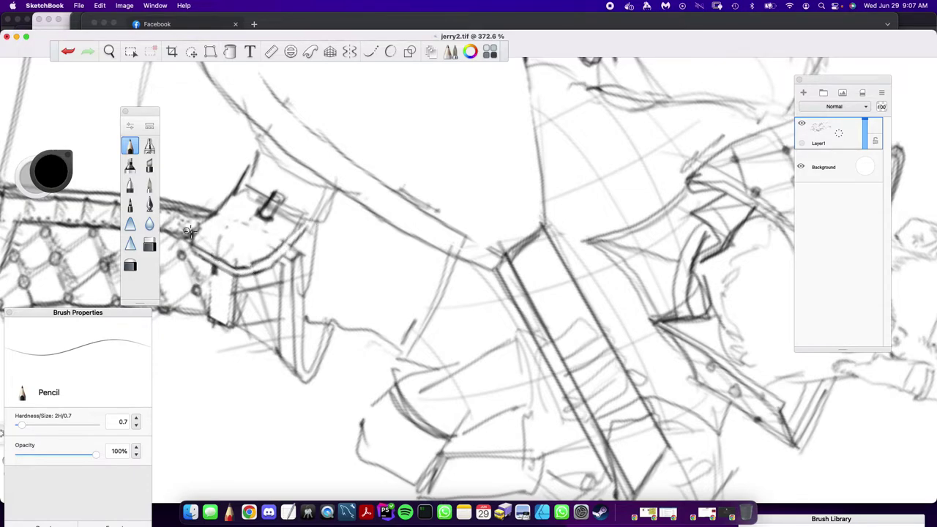
# Redraw the flap's small buckle and the edges of the strap passing through it with darker pencil lines
pyautogui.click(110, 52)
pyautogui.moveTo(250, 184); pyautogui.dragTo(455, 165)
pyautogui.moveTo(495, 168); pyautogui.dragTo(418, 251)
pyautogui.moveTo(389, 203); pyautogui.dragTo(412, 213)
pyautogui.moveTo(355, 241)
pyautogui.mouseDown()
pyautogui.moveTo(417, 228)
pyautogui.moveTo(338, 222)
pyautogui.moveTo(358, 254)
pyautogui.moveTo(387, 263)
pyautogui.moveTo(409, 332)
pyautogui.mouseUp()
pyautogui.moveTo(383, 262)
pyautogui.mouseDown()
pyautogui.moveTo(416, 357)
pyautogui.moveTo(396, 392)
pyautogui.moveTo(451, 375)
pyautogui.mouseUp()
pyautogui.moveTo(422, 220)
pyautogui.mouseDown()
pyautogui.moveTo(472, 364)
pyautogui.moveTo(406, 391)
pyautogui.mouseUp()
pyautogui.moveTo(438, 285)
pyautogui.mouseDown()
pyautogui.moveTo(386, 297)
pyautogui.moveTo(389, 318)
pyautogui.moveTo(462, 303)
pyautogui.moveTo(394, 320)
pyautogui.moveTo(381, 304)
pyautogui.moveTo(385, 263)
pyautogui.moveTo(421, 289)
pyautogui.moveTo(462, 292)
pyautogui.moveTo(397, 313)
pyautogui.moveTo(448, 298)
pyautogui.mouseUp()
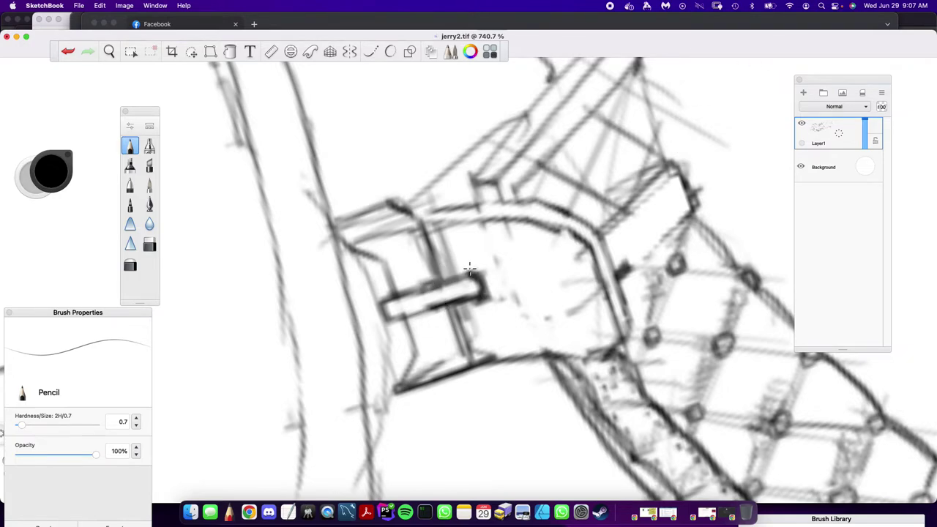
pyautogui.press('super+z')
pyautogui.moveTo(359, 249); pyautogui.dragTo(413, 359)
pyautogui.moveTo(404, 320)
pyautogui.mouseDown()
pyautogui.moveTo(415, 356)
pyautogui.moveTo(396, 391)
pyautogui.mouseUp()
pyautogui.moveTo(397, 201)
pyautogui.mouseDown()
pyautogui.moveTo(425, 225)
pyautogui.moveTo(458, 215)
pyautogui.moveTo(442, 227)
pyautogui.moveTo(530, 202)
pyautogui.moveTo(432, 213)
pyautogui.mouseUp()
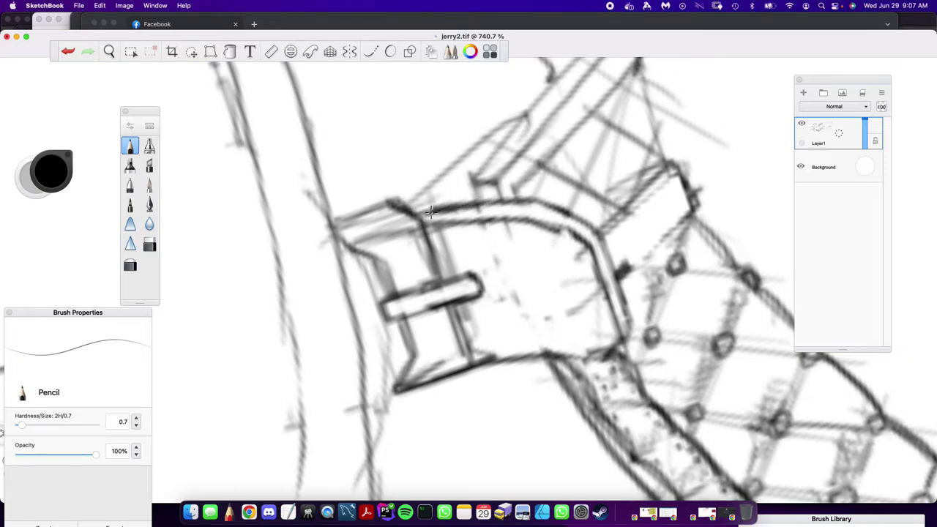
# Darken the long edges and the squared end of the narrow strip above the buckled flap
pyautogui.moveTo(565, 73)
pyautogui.mouseDown()
pyautogui.moveTo(466, 173)
pyautogui.moveTo(496, 178)
pyautogui.moveTo(479, 197)
pyautogui.mouseUp()
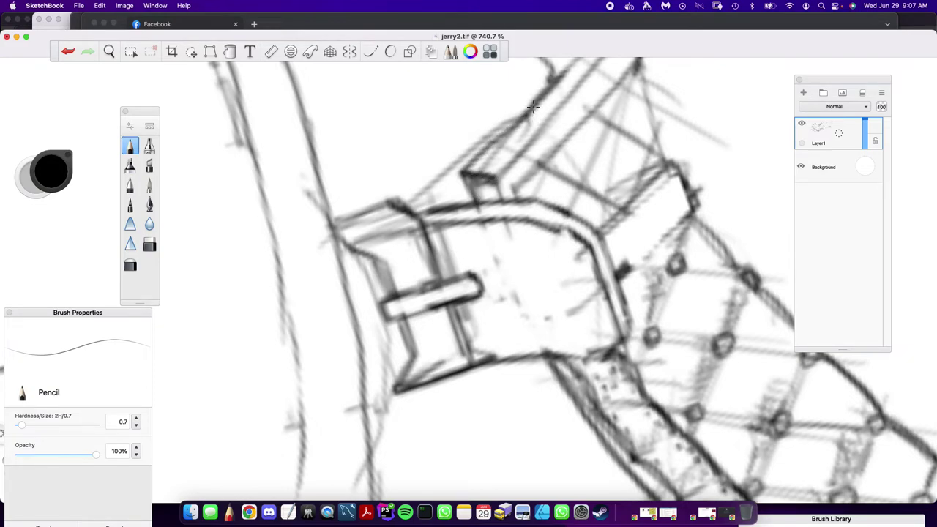
pyautogui.moveTo(535, 103); pyautogui.dragTo(483, 154)
pyautogui.moveTo(571, 97); pyautogui.dragTo(520, 150)
pyautogui.moveTo(561, 112); pyautogui.dragTo(496, 178)
pyautogui.moveTo(640, 64)
pyautogui.mouseDown()
pyautogui.moveTo(528, 183)
pyautogui.moveTo(522, 208)
pyautogui.mouseUp()
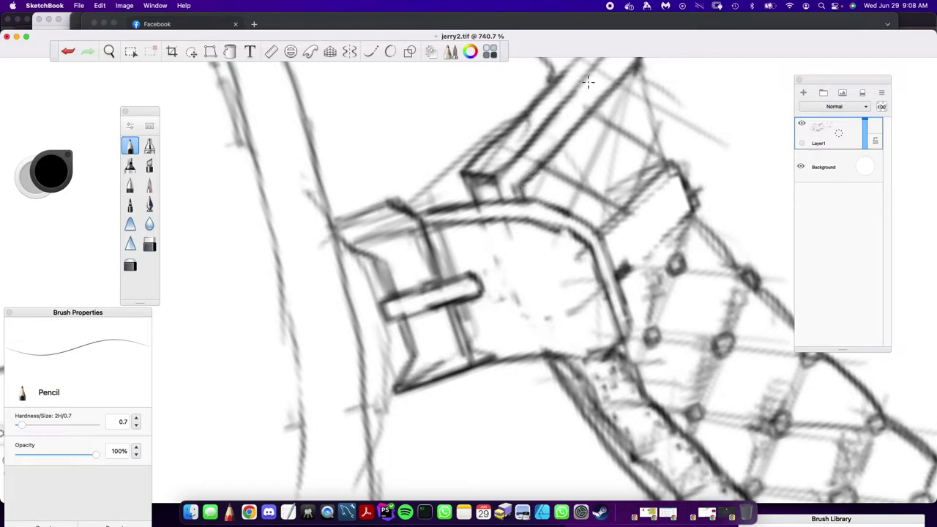
pyautogui.moveTo(496, 173); pyautogui.dragTo(566, 106)
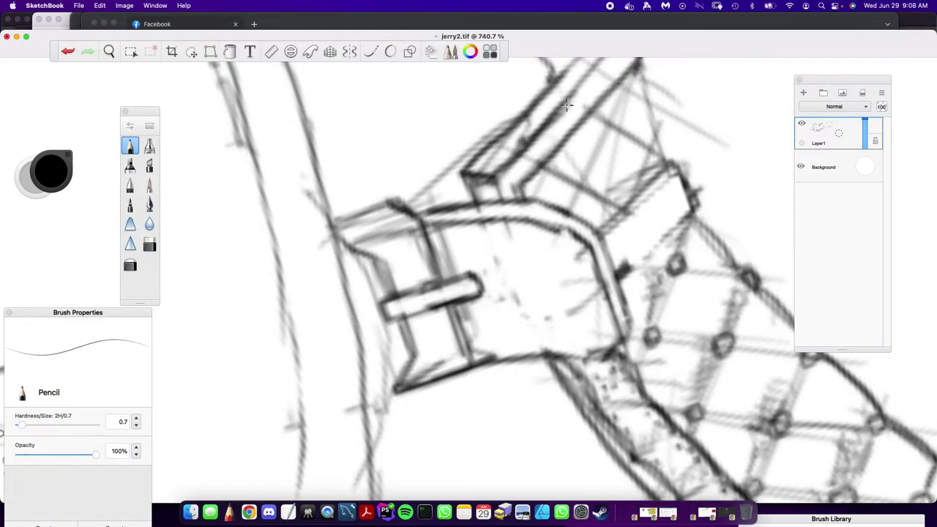
# Divide the narrow strip with short crosswise lines and draw its outer edge down to the buckle strap
pyautogui.moveTo(498, 150)
pyautogui.mouseDown()
pyautogui.moveTo(539, 128)
pyautogui.moveTo(540, 111)
pyautogui.moveTo(598, 96)
pyautogui.moveTo(574, 82)
pyautogui.moveTo(616, 69)
pyautogui.moveTo(557, 128)
pyautogui.moveTo(557, 115)
pyautogui.moveTo(567, 117)
pyautogui.moveTo(544, 148)
pyautogui.moveTo(523, 151)
pyautogui.moveTo(587, 121)
pyautogui.moveTo(613, 79)
pyautogui.moveTo(599, 69)
pyautogui.moveTo(603, 128)
pyautogui.moveTo(607, 111)
pyautogui.moveTo(566, 113)
pyautogui.moveTo(531, 168)
pyautogui.mouseUp()
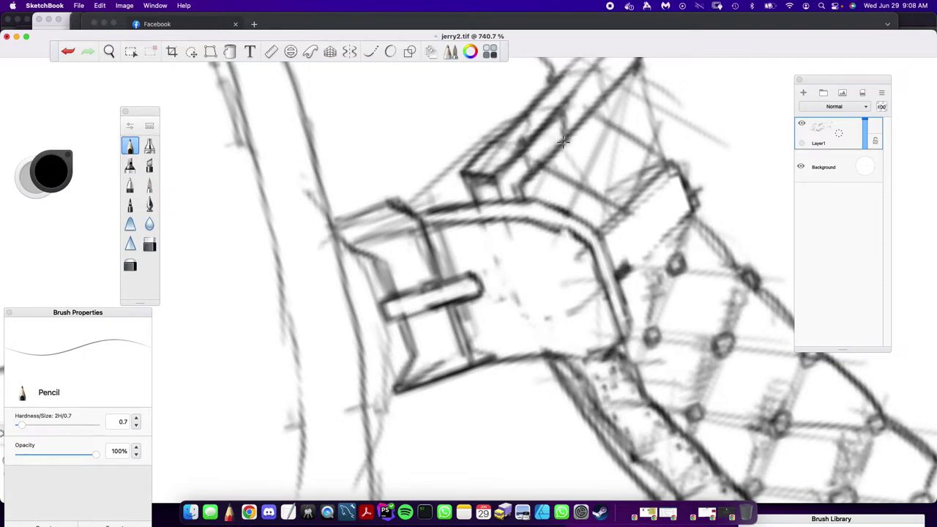
pyautogui.moveTo(594, 69); pyautogui.dragTo(597, 111)
pyautogui.moveTo(556, 75); pyautogui.dragTo(596, 71)
pyautogui.moveTo(528, 108); pyautogui.dragTo(560, 110)
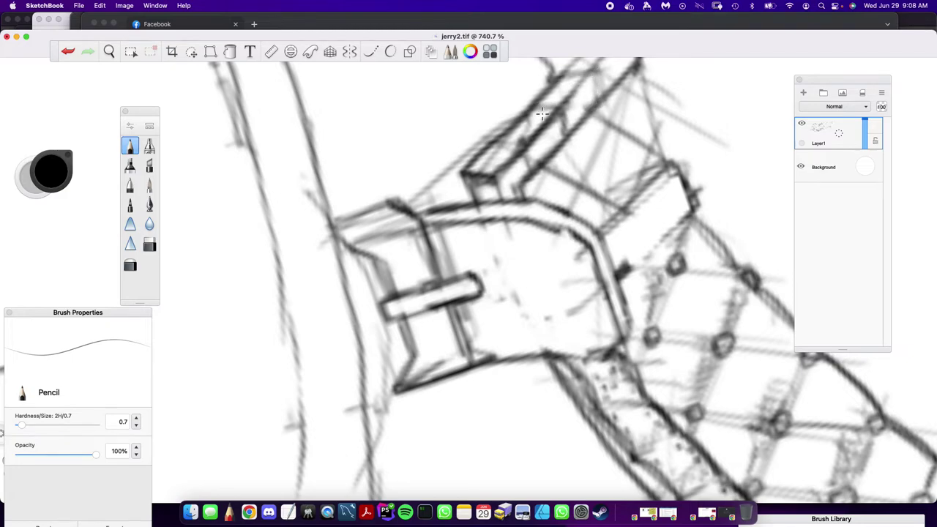
pyautogui.moveTo(489, 142); pyautogui.dragTo(517, 142)
pyautogui.moveTo(507, 186); pyautogui.dragTo(482, 196)
pyautogui.moveTo(413, 197)
pyautogui.mouseDown()
pyautogui.moveTo(493, 151)
pyautogui.moveTo(495, 135)
pyautogui.moveTo(409, 206)
pyautogui.moveTo(418, 211)
pyautogui.moveTo(471, 181)
pyautogui.moveTo(417, 212)
pyautogui.moveTo(465, 183)
pyautogui.moveTo(417, 211)
pyautogui.moveTo(495, 145)
pyautogui.mouseUp()
pyautogui.moveTo(525, 113)
pyautogui.mouseDown()
pyautogui.moveTo(398, 204)
pyautogui.moveTo(337, 223)
pyautogui.moveTo(357, 298)
pyautogui.mouseUp()
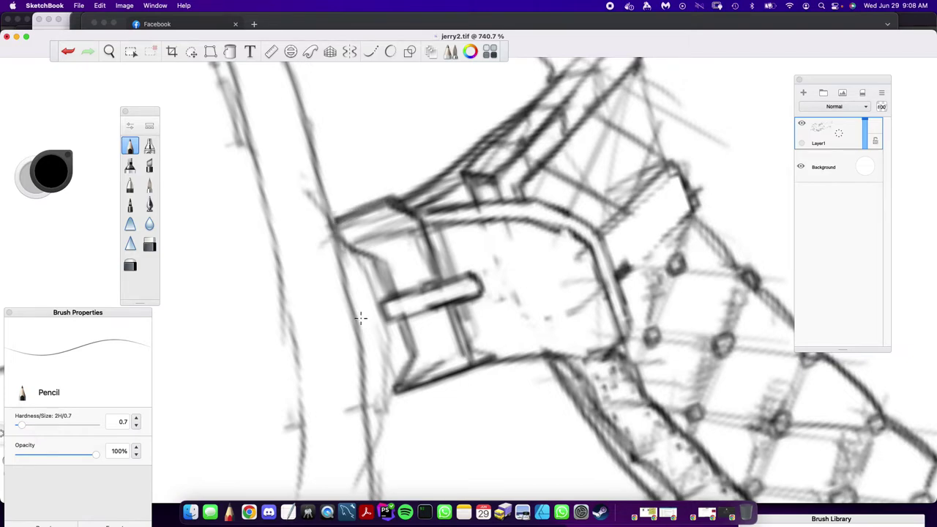
# Draw a trim band below the upper edge of the studded collar and darken the collar's front border down to its corner
pyautogui.click(110, 53)
pyautogui.moveTo(464, 146)
pyautogui.mouseDown()
pyautogui.moveTo(452, 196)
pyautogui.moveTo(462, 274)
pyautogui.mouseUp()
pyautogui.moveTo(479, 314)
pyautogui.mouseDown()
pyautogui.moveTo(444, 366)
pyautogui.moveTo(430, 364)
pyautogui.mouseUp()
pyautogui.click(395, 225)
pyautogui.moveTo(395, 238)
pyautogui.mouseDown()
pyautogui.moveTo(465, 165)
pyautogui.moveTo(420, 225)
pyautogui.moveTo(464, 211)
pyautogui.moveTo(445, 237)
pyautogui.mouseUp()
pyautogui.moveTo(430, 138)
pyautogui.mouseDown()
pyautogui.moveTo(438, 295)
pyautogui.moveTo(520, 466)
pyautogui.moveTo(513, 493)
pyautogui.mouseUp()
pyautogui.click(371, 230)
pyautogui.moveTo(359, 224)
pyautogui.mouseDown()
pyautogui.moveTo(421, 190)
pyautogui.moveTo(377, 243)
pyautogui.moveTo(418, 197)
pyautogui.mouseUp()
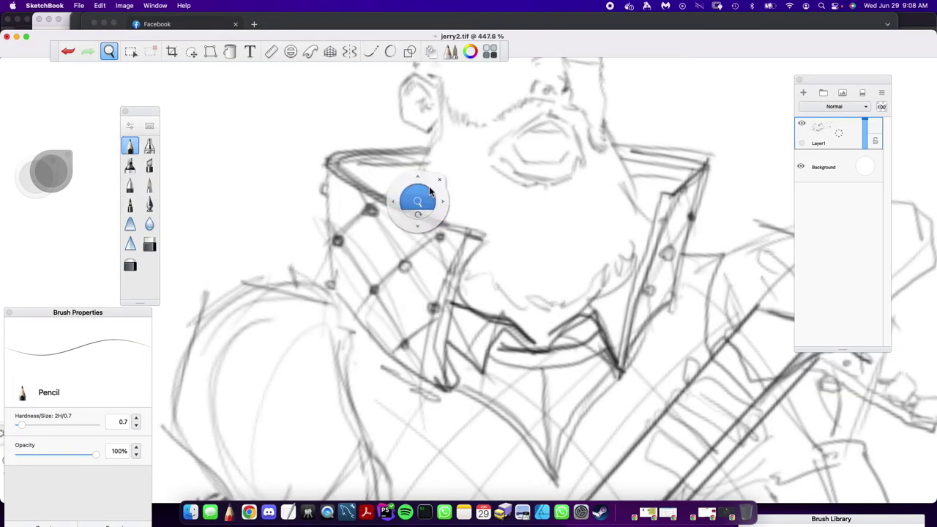
pyautogui.moveTo(326, 172)
pyautogui.mouseDown()
pyautogui.moveTo(321, 190)
pyautogui.moveTo(398, 226)
pyautogui.mouseUp()
pyautogui.moveTo(346, 204); pyautogui.dragTo(404, 231)
pyautogui.moveTo(341, 205)
pyautogui.mouseDown()
pyautogui.moveTo(444, 249)
pyautogui.moveTo(448, 281)
pyautogui.mouseUp()
pyautogui.moveTo(470, 239)
pyautogui.mouseDown()
pyautogui.moveTo(432, 338)
pyautogui.moveTo(444, 376)
pyautogui.moveTo(482, 235)
pyautogui.moveTo(451, 316)
pyautogui.moveTo(457, 391)
pyautogui.moveTo(449, 389)
pyautogui.moveTo(472, 389)
pyautogui.moveTo(460, 370)
pyautogui.moveTo(476, 400)
pyautogui.moveTo(452, 361)
pyautogui.mouseUp()
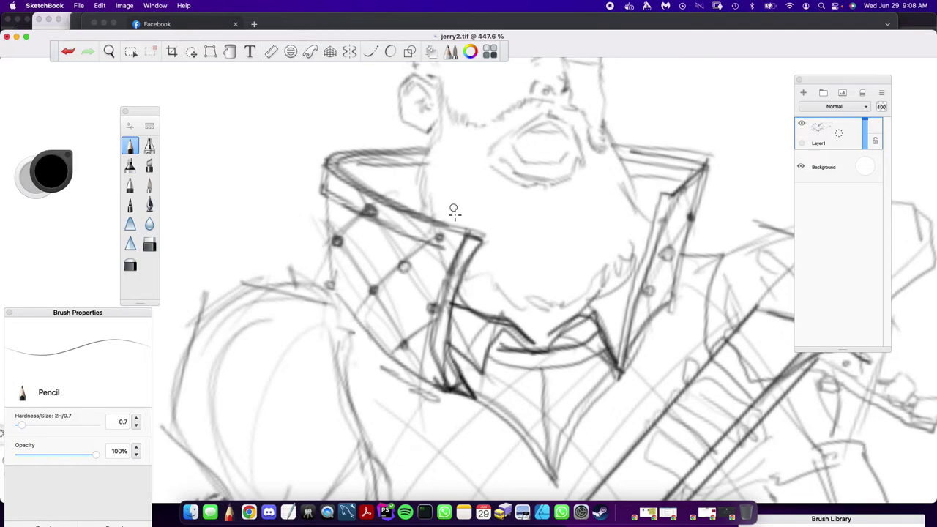
pyautogui.moveTo(463, 254); pyautogui.dragTo(443, 340)
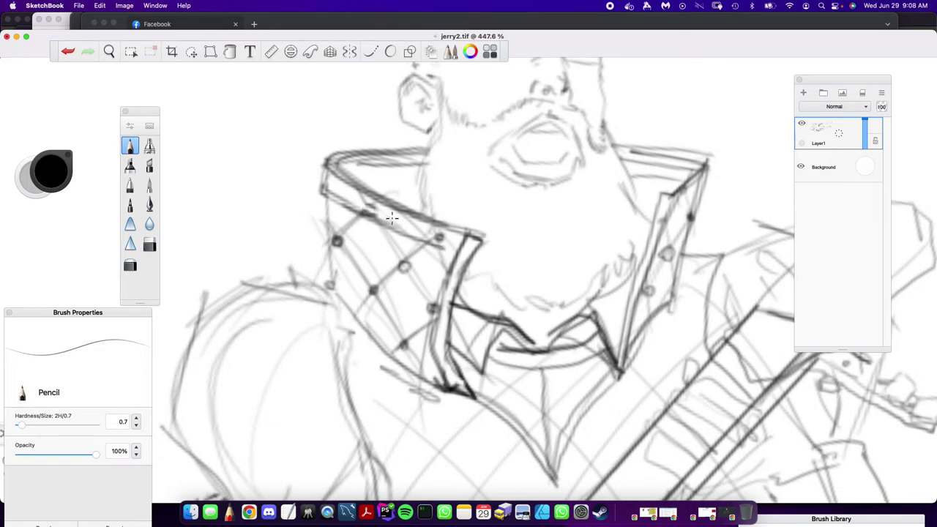
# Clear the quilt marks from the collar's trim band and add an inner line parallel to its front border
pyautogui.moveTo(364, 199); pyautogui.dragTo(460, 242)
pyautogui.moveTo(454, 246)
pyautogui.mouseDown()
pyautogui.moveTo(427, 294)
pyautogui.moveTo(449, 250)
pyautogui.moveTo(418, 348)
pyautogui.mouseUp()
pyautogui.moveTo(427, 309)
pyautogui.mouseDown()
pyautogui.moveTo(420, 352)
pyautogui.moveTo(438, 391)
pyautogui.mouseUp()
pyautogui.moveTo(418, 351); pyautogui.dragTo(440, 387)
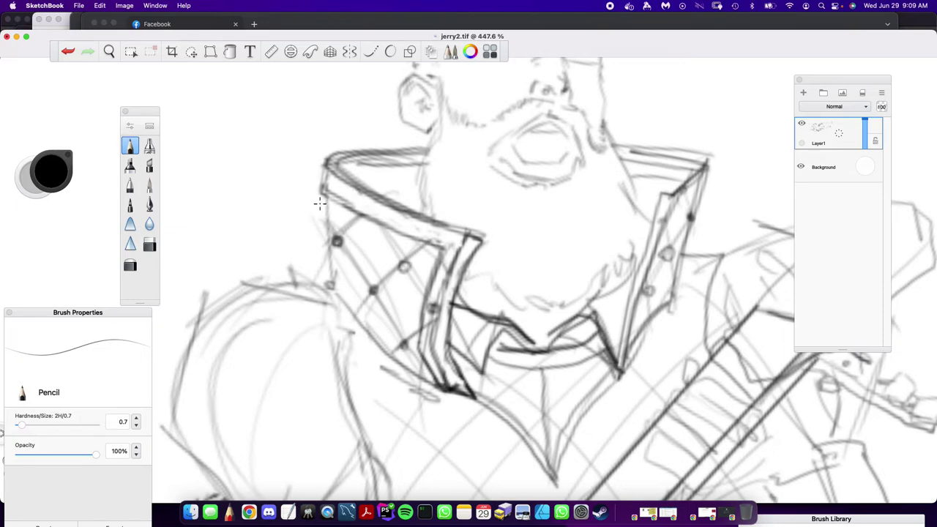
# Redraw the collar's outer and lower edges as dark curves between the studs, reaching the front corner
pyautogui.moveTo(331, 208); pyautogui.dragTo(331, 276)
pyautogui.moveTo(336, 245); pyautogui.dragTo(336, 290)
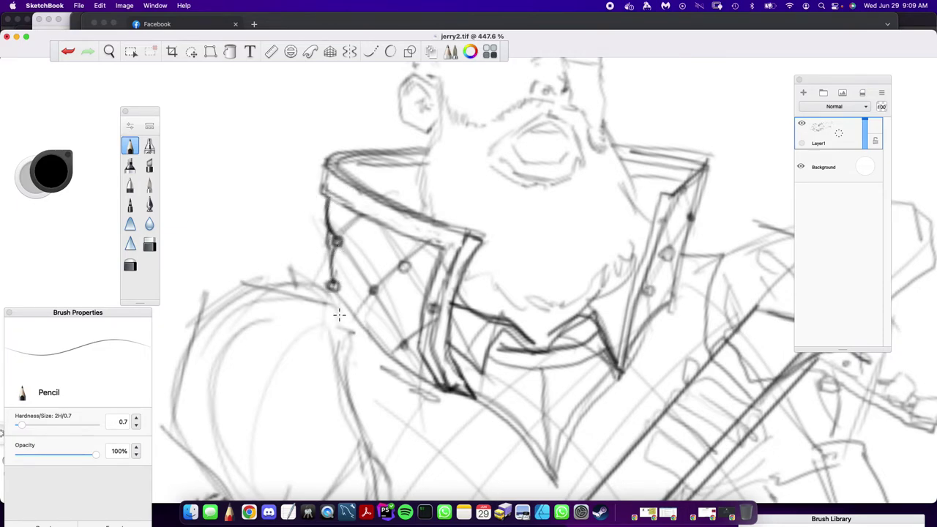
pyautogui.moveTo(328, 247)
pyautogui.mouseDown()
pyautogui.moveTo(357, 316)
pyautogui.moveTo(397, 348)
pyautogui.moveTo(395, 357)
pyautogui.mouseUp()
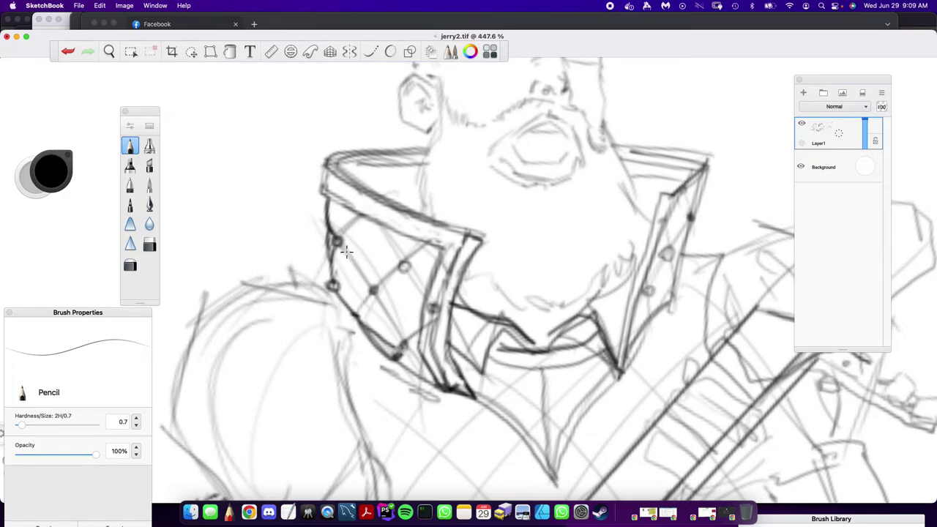
pyautogui.moveTo(399, 359); pyautogui.dragTo(443, 389)
# Hatch shading along the collar's lower edge and around its quilt lines and studs
pyautogui.moveTo(371, 327)
pyautogui.mouseDown()
pyautogui.moveTo(403, 369)
pyautogui.moveTo(440, 380)
pyautogui.mouseUp()
pyautogui.moveTo(410, 316)
pyautogui.mouseDown()
pyautogui.moveTo(399, 338)
pyautogui.moveTo(419, 323)
pyautogui.moveTo(414, 308)
pyautogui.mouseUp()
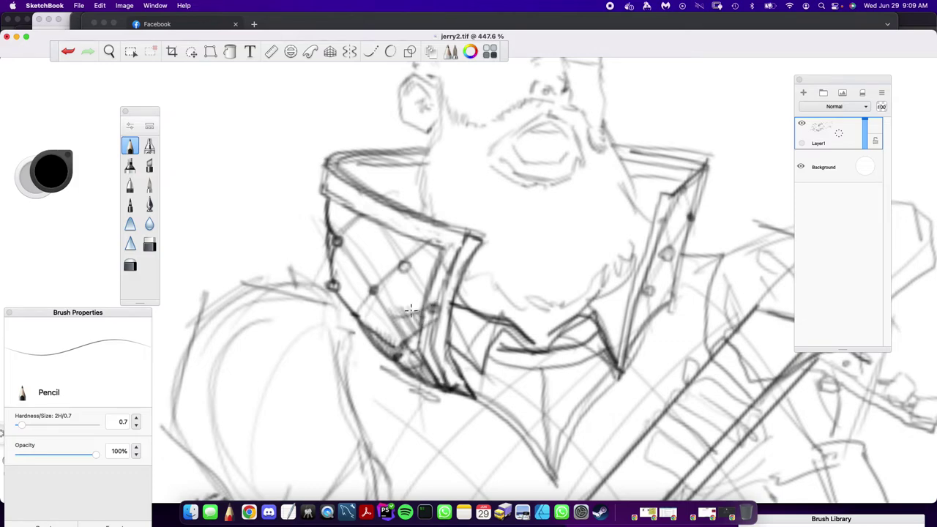
pyautogui.moveTo(366, 271)
pyautogui.mouseDown()
pyautogui.moveTo(359, 258)
pyautogui.moveTo(370, 286)
pyautogui.moveTo(385, 272)
pyautogui.moveTo(345, 309)
pyautogui.moveTo(373, 286)
pyautogui.mouseUp()
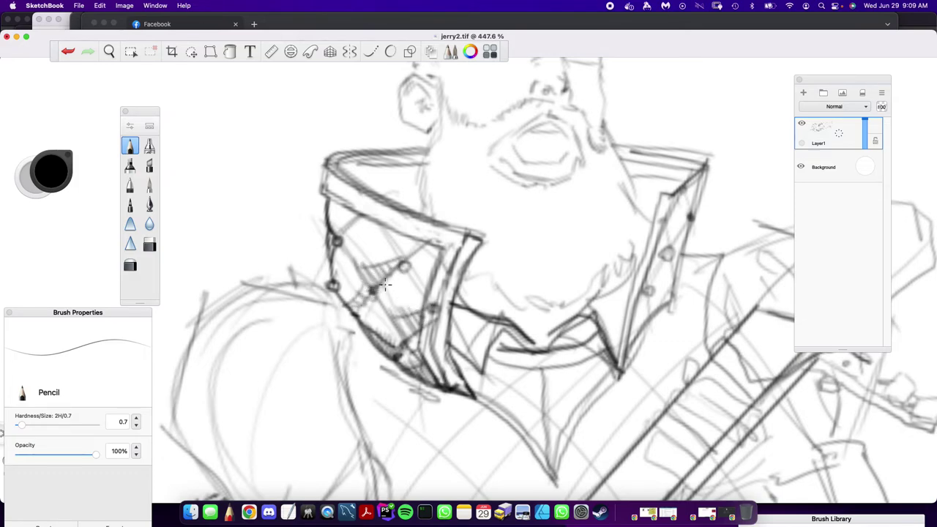
pyautogui.moveTo(433, 260); pyautogui.dragTo(435, 247)
pyautogui.moveTo(415, 286)
pyautogui.mouseDown()
pyautogui.moveTo(424, 276)
pyautogui.moveTo(404, 253)
pyautogui.moveTo(410, 242)
pyautogui.moveTo(390, 244)
pyautogui.moveTo(395, 260)
pyautogui.moveTo(379, 236)
pyautogui.moveTo(339, 228)
pyautogui.mouseUp()
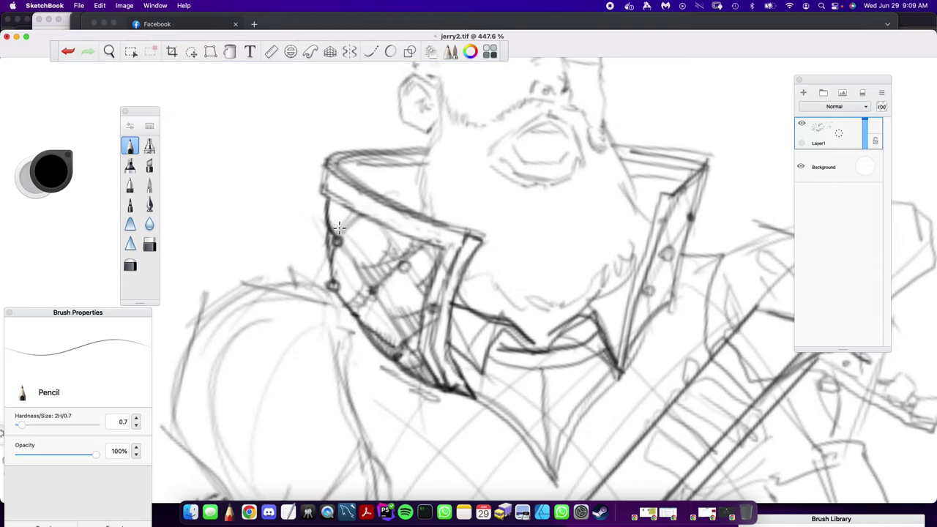
# Add short crosswise lines along the collar's trim band and darken the collar's upper back edge
pyautogui.moveTo(331, 164); pyautogui.dragTo(322, 192)
pyautogui.moveTo(380, 201)
pyautogui.mouseDown()
pyautogui.moveTo(371, 226)
pyautogui.moveTo(396, 234)
pyautogui.mouseUp()
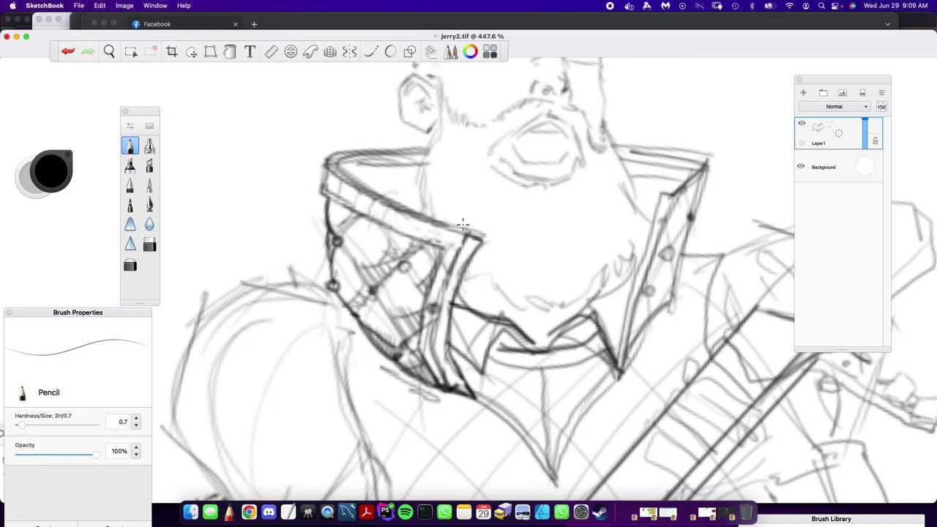
pyautogui.moveTo(404, 215); pyautogui.dragTo(395, 234)
pyautogui.moveTo(462, 233)
pyautogui.mouseDown()
pyautogui.moveTo(454, 254)
pyautogui.moveTo(445, 247)
pyautogui.moveTo(461, 250)
pyautogui.moveTo(472, 237)
pyautogui.mouseUp()
pyautogui.moveTo(335, 162)
pyautogui.mouseDown()
pyautogui.moveTo(433, 148)
pyautogui.moveTo(331, 163)
pyautogui.mouseUp()
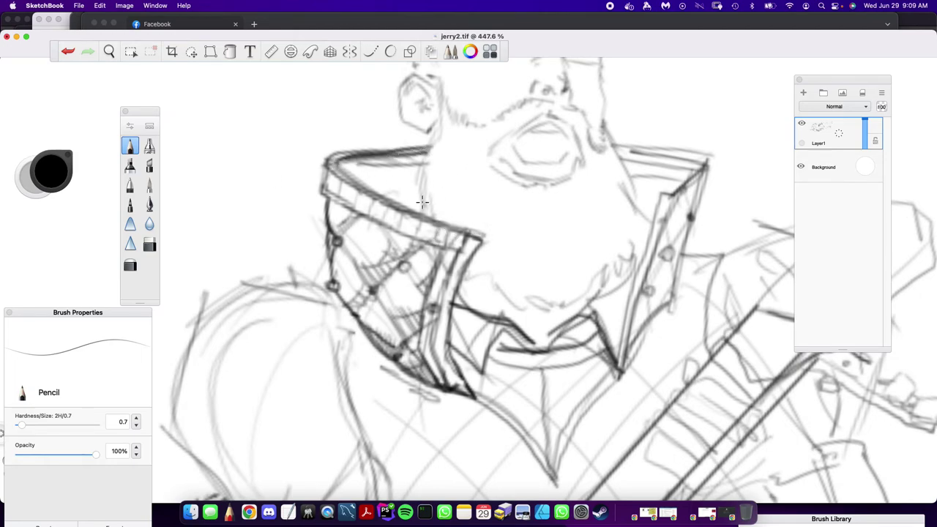
# Redraw the rounded shoulder sleeve's outer contour from the collar down to the arm guard
pyautogui.click(111, 50)
pyautogui.moveTo(295, 318); pyautogui.dragTo(316, 261)
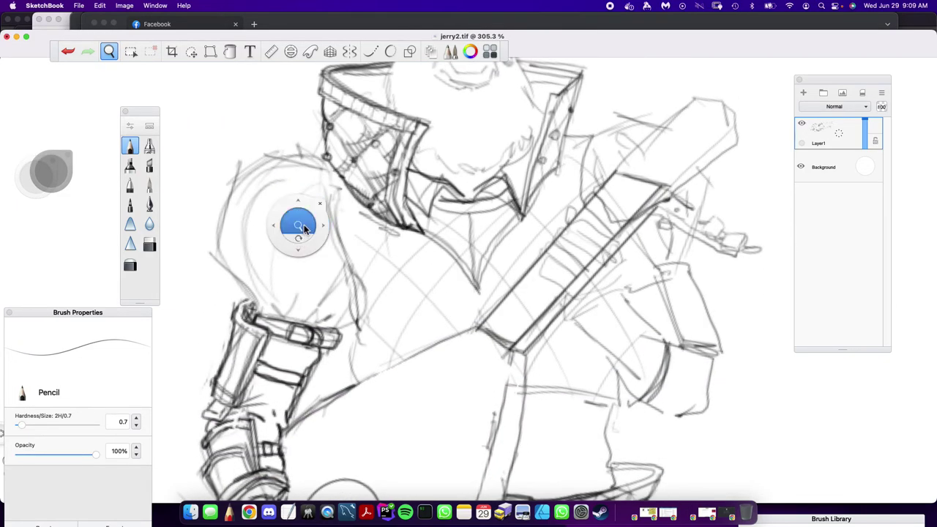
pyautogui.moveTo(304, 226); pyautogui.dragTo(323, 192)
pyautogui.moveTo(334, 158)
pyautogui.mouseDown()
pyautogui.moveTo(306, 121)
pyautogui.moveTo(267, 135)
pyautogui.moveTo(224, 161)
pyautogui.moveTo(205, 220)
pyautogui.mouseUp()
pyautogui.click(314, 128)
pyautogui.moveTo(222, 157)
pyautogui.mouseDown()
pyautogui.moveTo(199, 242)
pyautogui.moveTo(242, 312)
pyautogui.mouseUp()
# Darken the curved fold lines running down the shoulder sleeve toward the arm guard
pyautogui.moveTo(291, 166)
pyautogui.mouseDown()
pyautogui.moveTo(242, 205)
pyautogui.moveTo(269, 321)
pyautogui.mouseUp()
pyautogui.moveTo(289, 164); pyautogui.dragTo(255, 192)
pyautogui.moveTo(277, 174); pyautogui.dragTo(247, 257)
pyautogui.moveTo(263, 187)
pyautogui.mouseDown()
pyautogui.moveTo(257, 290)
pyautogui.moveTo(275, 328)
pyautogui.mouseUp()
pyautogui.moveTo(246, 247); pyautogui.dragTo(274, 328)
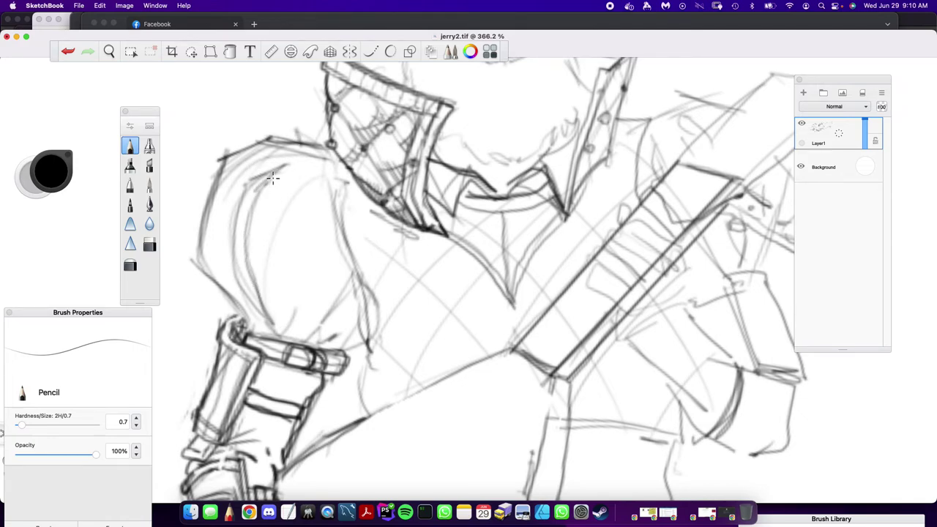
pyautogui.moveTo(274, 170)
pyautogui.mouseDown()
pyautogui.moveTo(240, 183)
pyautogui.moveTo(236, 196)
pyautogui.moveTo(257, 316)
pyautogui.mouseUp()
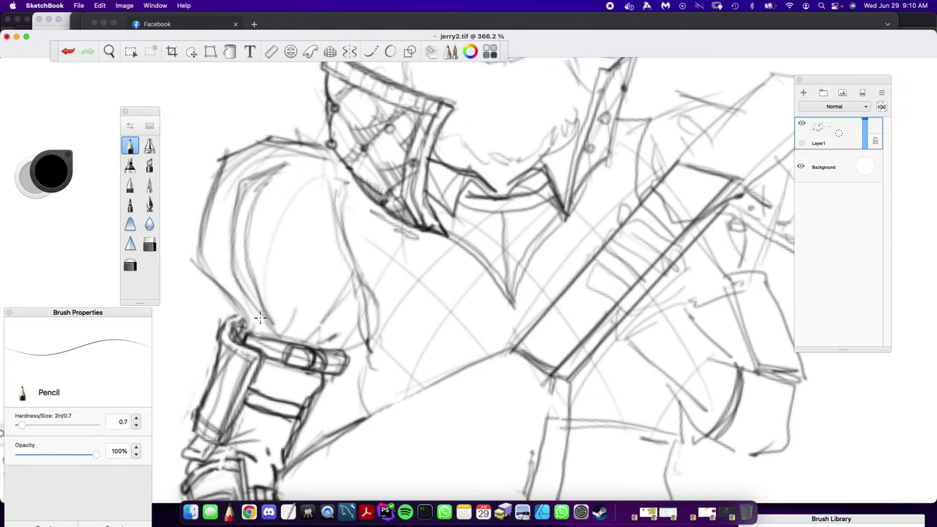
# Add curved fold lines through the middle of the shoulder sleeve and darken its inner contour down to the arm guard
pyautogui.moveTo(322, 184)
pyautogui.mouseDown()
pyautogui.moveTo(278, 252)
pyautogui.moveTo(286, 327)
pyautogui.mouseUp()
pyautogui.moveTo(312, 211); pyautogui.dragTo(297, 269)
pyautogui.moveTo(328, 165)
pyautogui.mouseDown()
pyautogui.moveTo(309, 205)
pyautogui.moveTo(293, 189)
pyautogui.moveTo(298, 278)
pyautogui.moveTo(284, 332)
pyautogui.mouseUp()
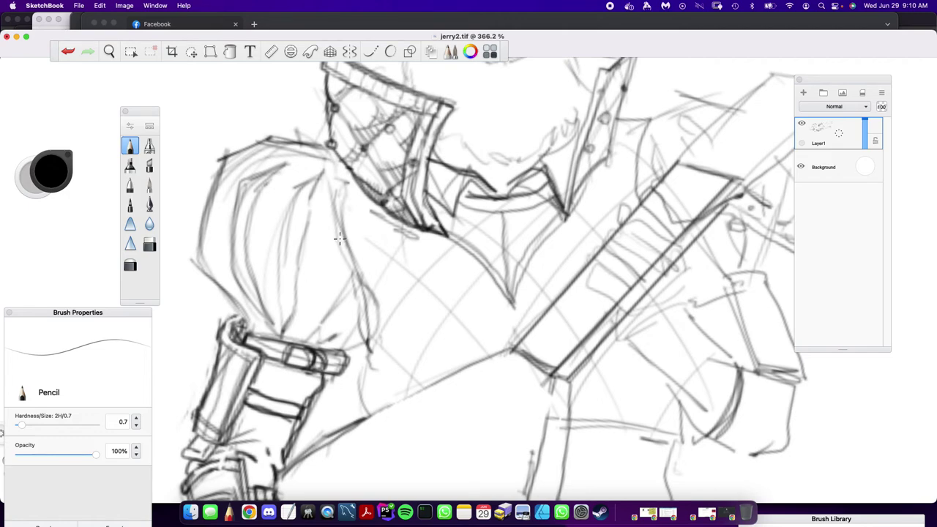
pyautogui.moveTo(334, 233)
pyautogui.mouseDown()
pyautogui.moveTo(315, 322)
pyautogui.moveTo(351, 272)
pyautogui.moveTo(339, 227)
pyautogui.moveTo(358, 268)
pyautogui.mouseUp()
pyautogui.moveTo(364, 328)
pyautogui.mouseDown()
pyautogui.moveTo(326, 344)
pyautogui.moveTo(369, 293)
pyautogui.moveTo(375, 338)
pyautogui.moveTo(331, 358)
pyautogui.mouseUp()
pyautogui.moveTo(366, 282); pyautogui.dragTo(371, 339)
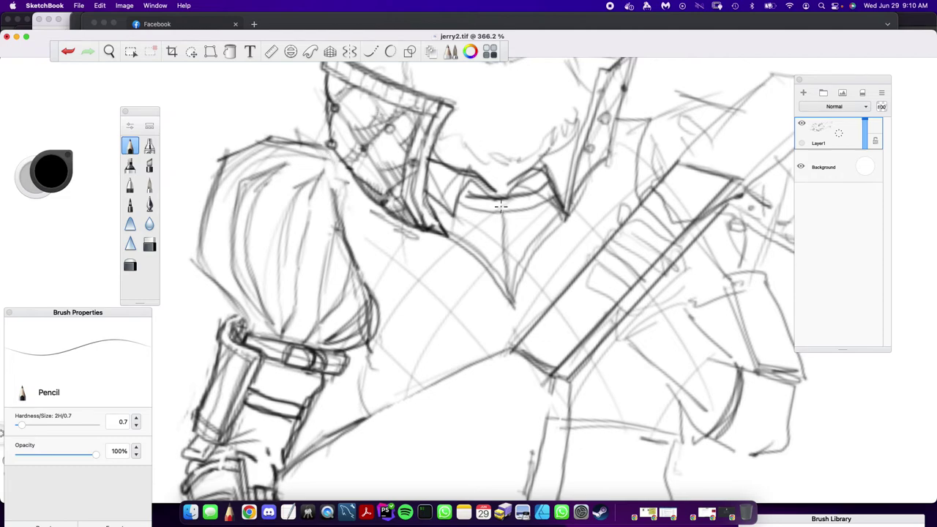
# Darken the undershirt's neckband, centre seam and V-shaped neckline, and reinforce the shoulder sleeve's upper and outer contour
pyautogui.moveTo(420, 235)
pyautogui.mouseDown()
pyautogui.moveTo(456, 249)
pyautogui.moveTo(516, 310)
pyautogui.moveTo(463, 248)
pyautogui.moveTo(514, 297)
pyautogui.mouseUp()
pyautogui.moveTo(466, 189)
pyautogui.mouseDown()
pyautogui.moveTo(492, 196)
pyautogui.moveTo(558, 184)
pyautogui.mouseUp()
pyautogui.moveTo(472, 211); pyautogui.dragTo(561, 195)
pyautogui.moveTo(499, 214); pyautogui.dragTo(511, 296)
pyautogui.moveTo(565, 215); pyautogui.dragTo(512, 306)
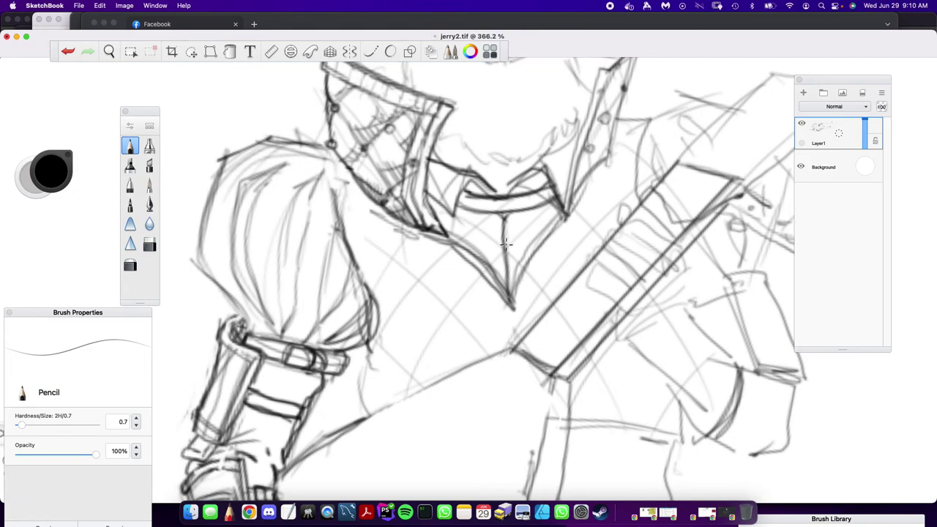
pyautogui.moveTo(342, 171)
pyautogui.mouseDown()
pyautogui.moveTo(342, 218)
pyautogui.moveTo(335, 157)
pyautogui.moveTo(315, 146)
pyautogui.moveTo(333, 146)
pyautogui.moveTo(271, 141)
pyautogui.mouseUp()
pyautogui.moveTo(224, 162); pyautogui.dragTo(199, 266)
# Redraw the hand gripping the lute neck, defining the fingers, the thumb tip and the back of the hand
pyautogui.click(109, 51)
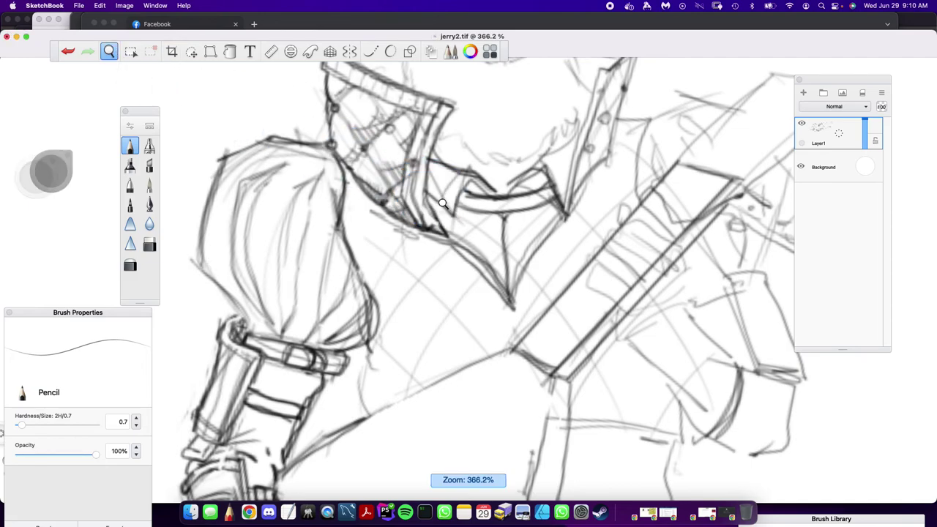
pyautogui.moveTo(444, 196); pyautogui.dragTo(476, 271)
pyautogui.moveTo(566, 272)
pyautogui.mouseDown()
pyautogui.moveTo(664, 212)
pyautogui.moveTo(481, 328)
pyautogui.moveTo(504, 261)
pyautogui.mouseUp()
pyautogui.moveTo(366, 370); pyautogui.dragTo(575, 332)
pyautogui.moveTo(512, 185); pyautogui.dragTo(515, 186)
pyautogui.moveTo(584, 131); pyautogui.dragTo(596, 131)
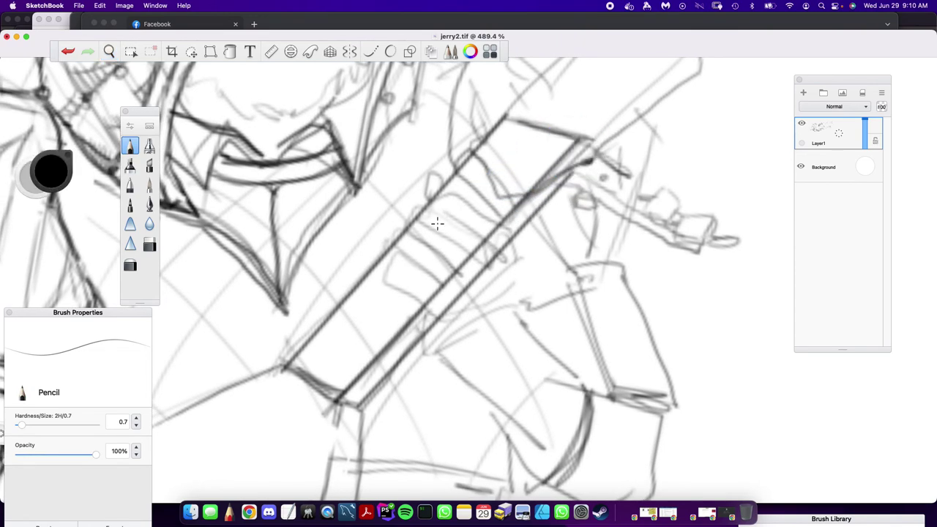
pyautogui.moveTo(454, 214)
pyautogui.mouseDown()
pyautogui.moveTo(478, 234)
pyautogui.moveTo(450, 235)
pyautogui.moveTo(466, 259)
pyautogui.moveTo(458, 219)
pyautogui.moveTo(417, 212)
pyautogui.moveTo(408, 229)
pyautogui.moveTo(451, 243)
pyautogui.moveTo(482, 224)
pyautogui.moveTo(438, 209)
pyautogui.moveTo(401, 226)
pyautogui.moveTo(458, 213)
pyautogui.moveTo(437, 207)
pyautogui.moveTo(459, 196)
pyautogui.moveTo(448, 213)
pyautogui.moveTo(465, 205)
pyautogui.moveTo(507, 225)
pyautogui.moveTo(520, 284)
pyautogui.moveTo(514, 311)
pyautogui.mouseUp()
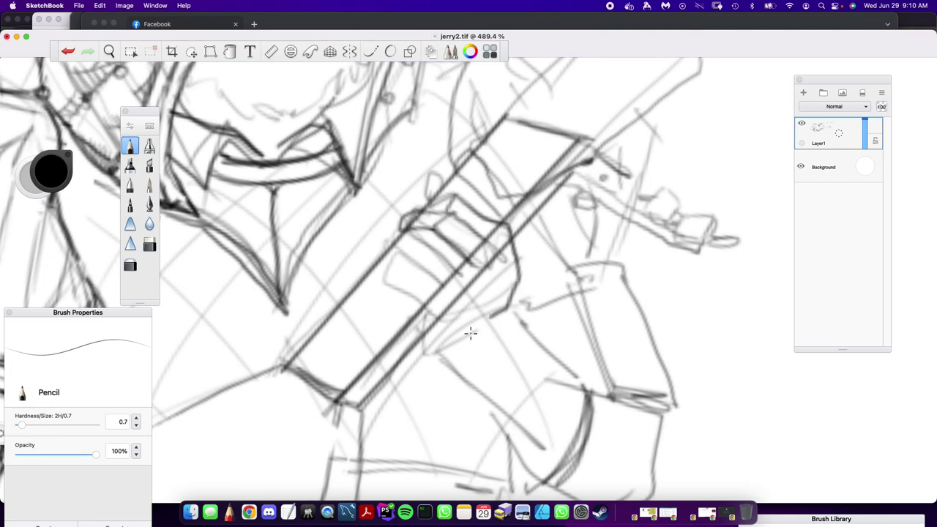
pyautogui.moveTo(452, 269)
pyautogui.mouseDown()
pyautogui.moveTo(408, 235)
pyautogui.moveTo(393, 246)
pyautogui.moveTo(443, 300)
pyautogui.moveTo(457, 297)
pyautogui.moveTo(435, 283)
pyautogui.moveTo(404, 286)
pyautogui.moveTo(395, 253)
pyautogui.moveTo(401, 266)
pyautogui.moveTo(384, 265)
pyautogui.moveTo(389, 297)
pyautogui.moveTo(409, 282)
pyautogui.moveTo(403, 265)
pyautogui.moveTo(416, 275)
pyautogui.moveTo(432, 295)
pyautogui.moveTo(391, 297)
pyautogui.moveTo(448, 311)
pyautogui.mouseUp()
pyautogui.moveTo(436, 196)
pyautogui.mouseDown()
pyautogui.moveTo(432, 171)
pyautogui.moveTo(413, 208)
pyautogui.moveTo(447, 192)
pyautogui.mouseUp()
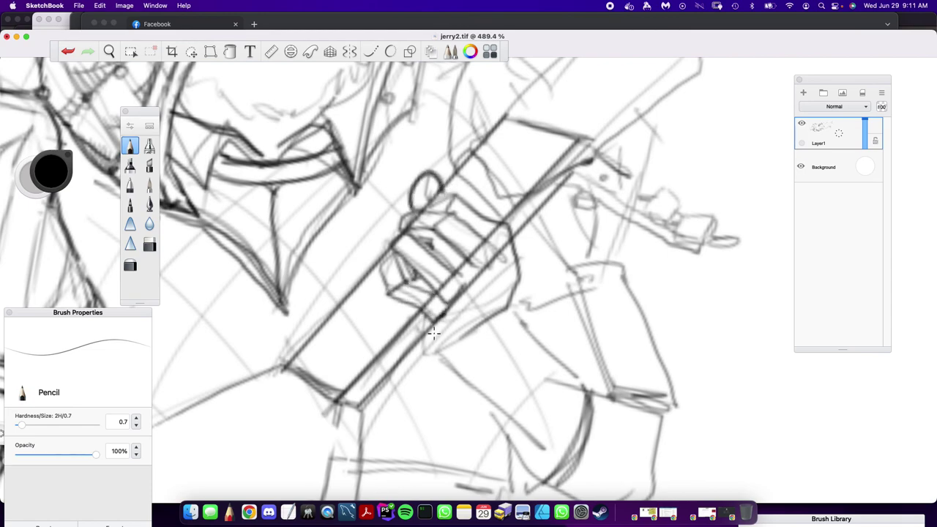
# Redraw the wrist below the gripping hand and darken both forearm outlines running down to the elbow
pyautogui.moveTo(395, 294)
pyautogui.mouseDown()
pyautogui.moveTo(424, 342)
pyautogui.moveTo(456, 354)
pyautogui.mouseUp()
pyautogui.moveTo(440, 323); pyautogui.dragTo(438, 355)
pyautogui.moveTo(516, 301); pyautogui.dragTo(454, 364)
pyautogui.moveTo(523, 320); pyautogui.dragTo(586, 388)
pyautogui.moveTo(426, 360); pyautogui.dragTo(546, 467)
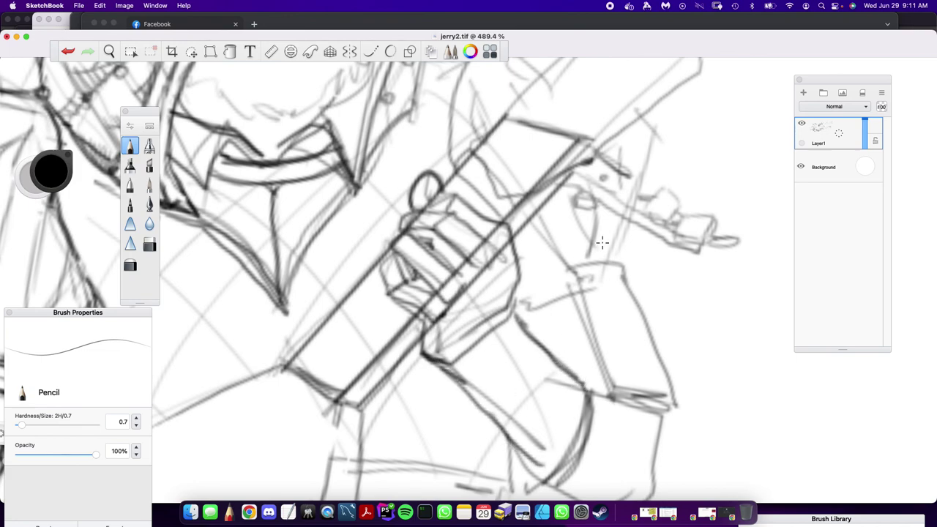